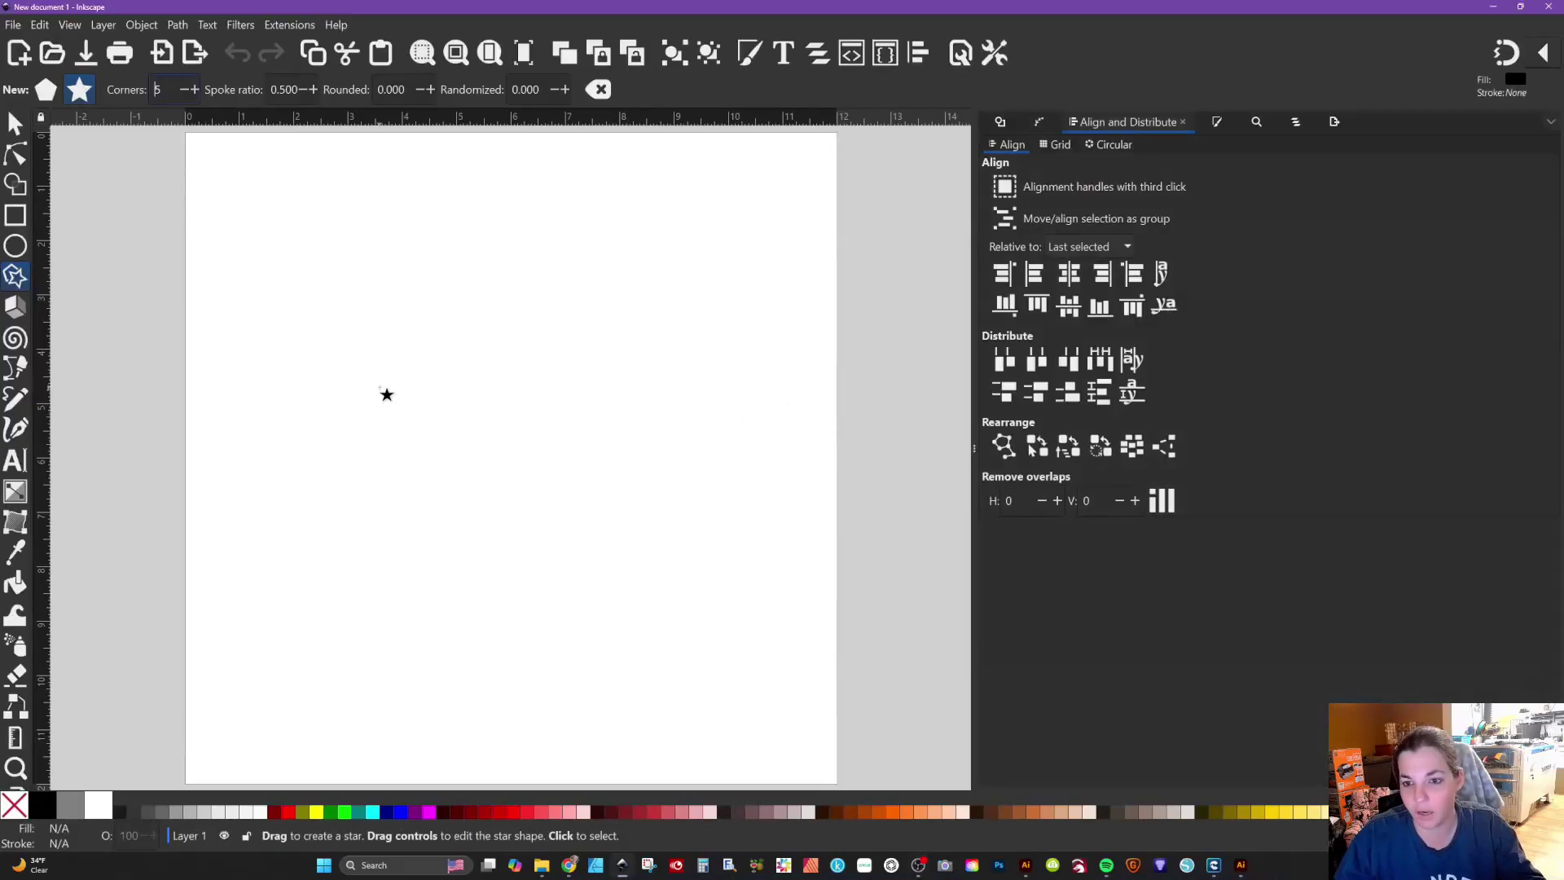
Step: Draw a five-pointed star, then set Rounded to 0.140 and Spoke ratio to 0.540
{"action": "left_click_drag", "start_coordinate": [434, 480], "coordinate": [433, 410]}
{"action": "left_click", "coordinate": [15, 123]}
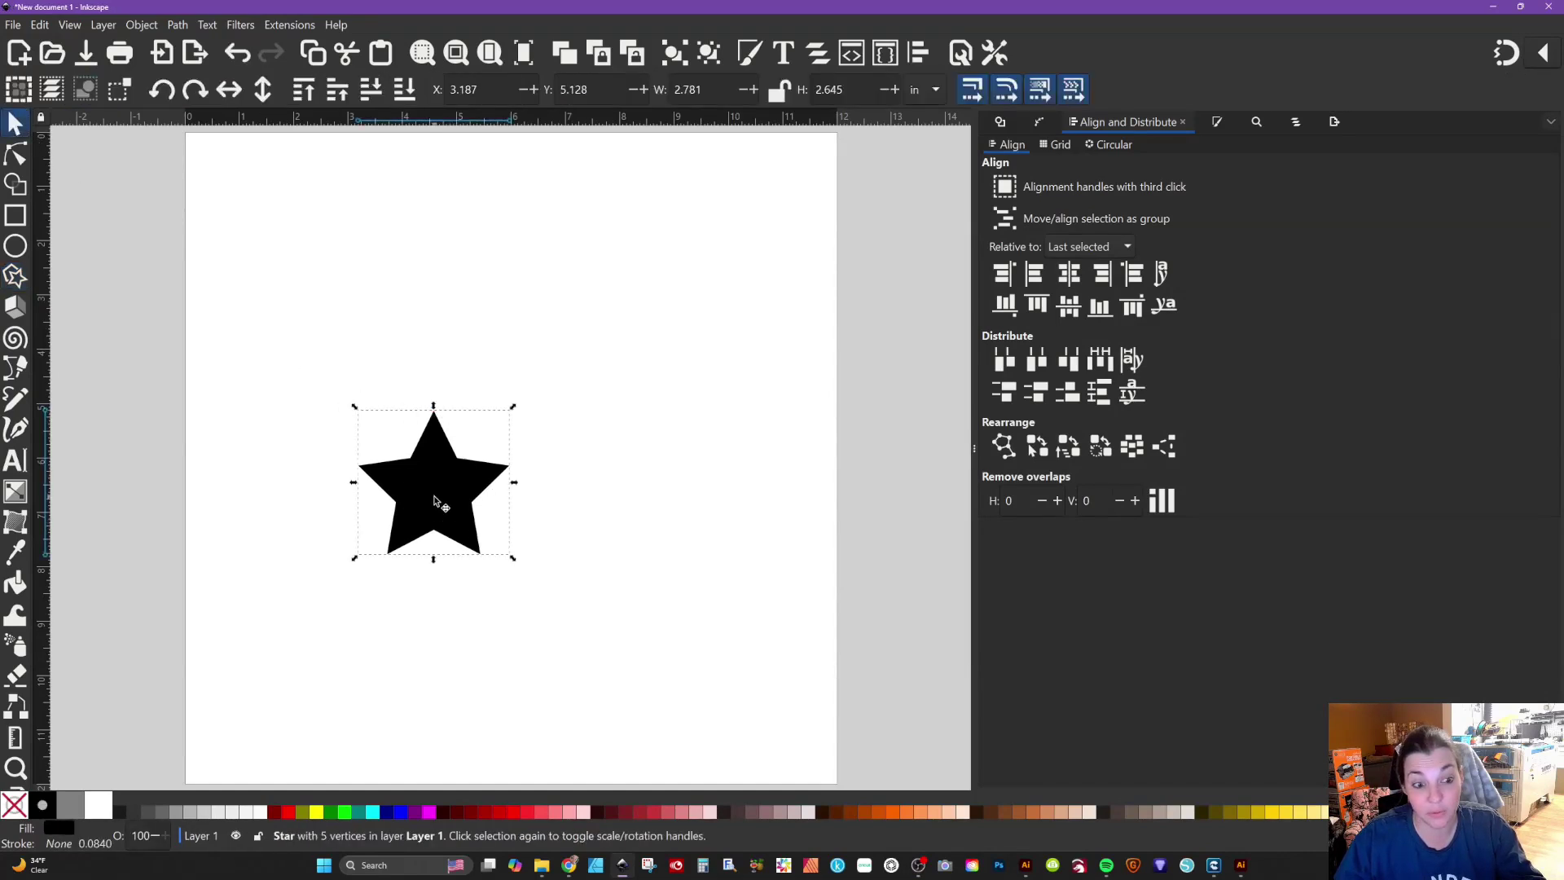
{"action": "left_click", "coordinate": [16, 277]}
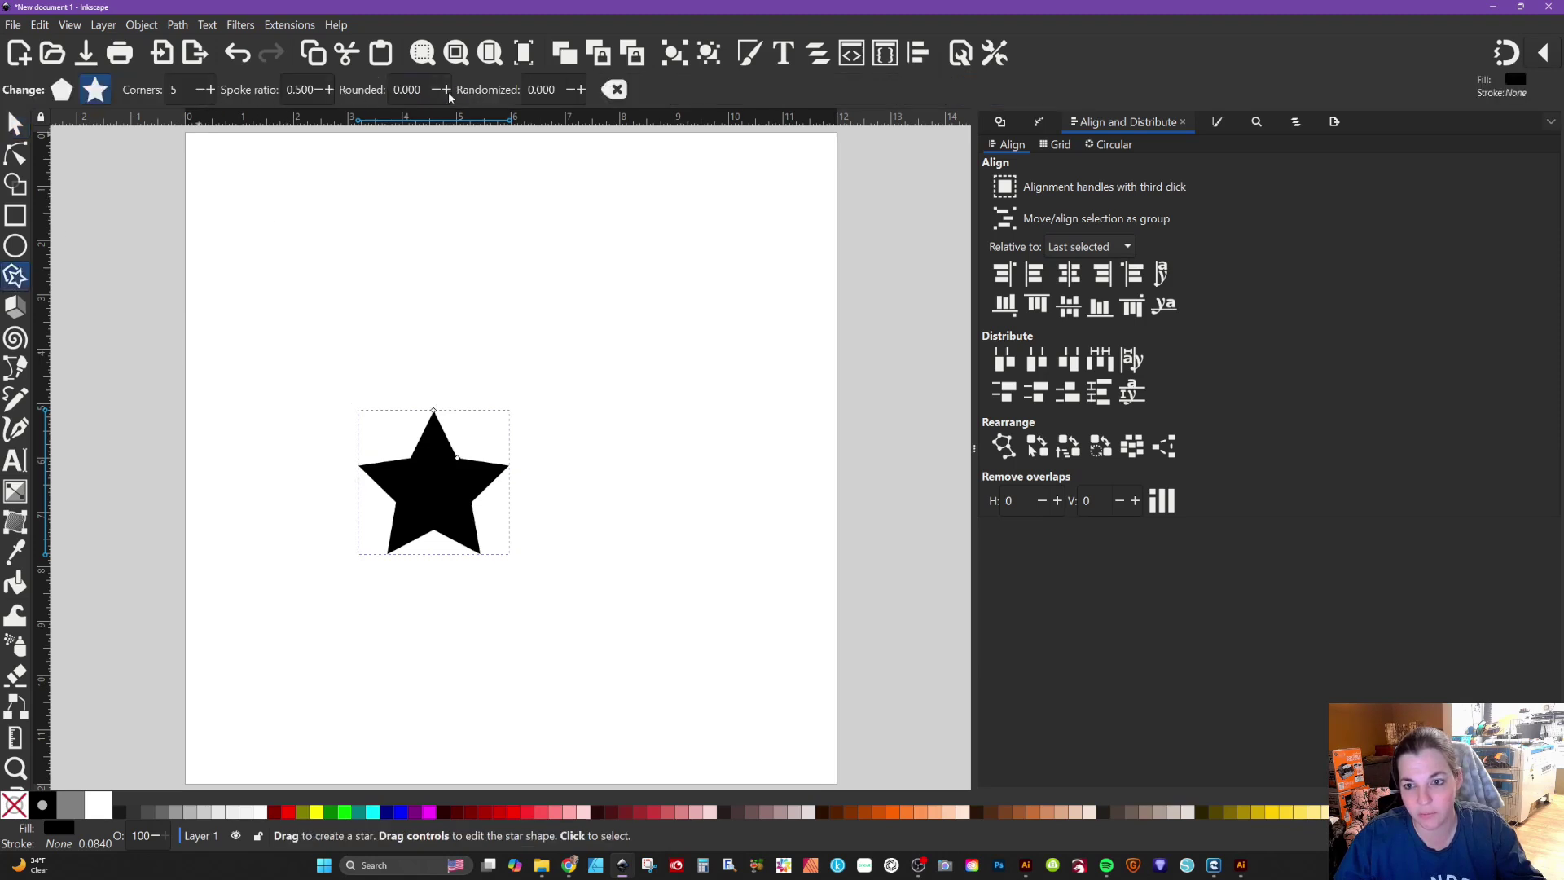
{"action": "scroll", "coordinate": [449, 97], "scroll_direction": "up", "scroll_amount": 11}
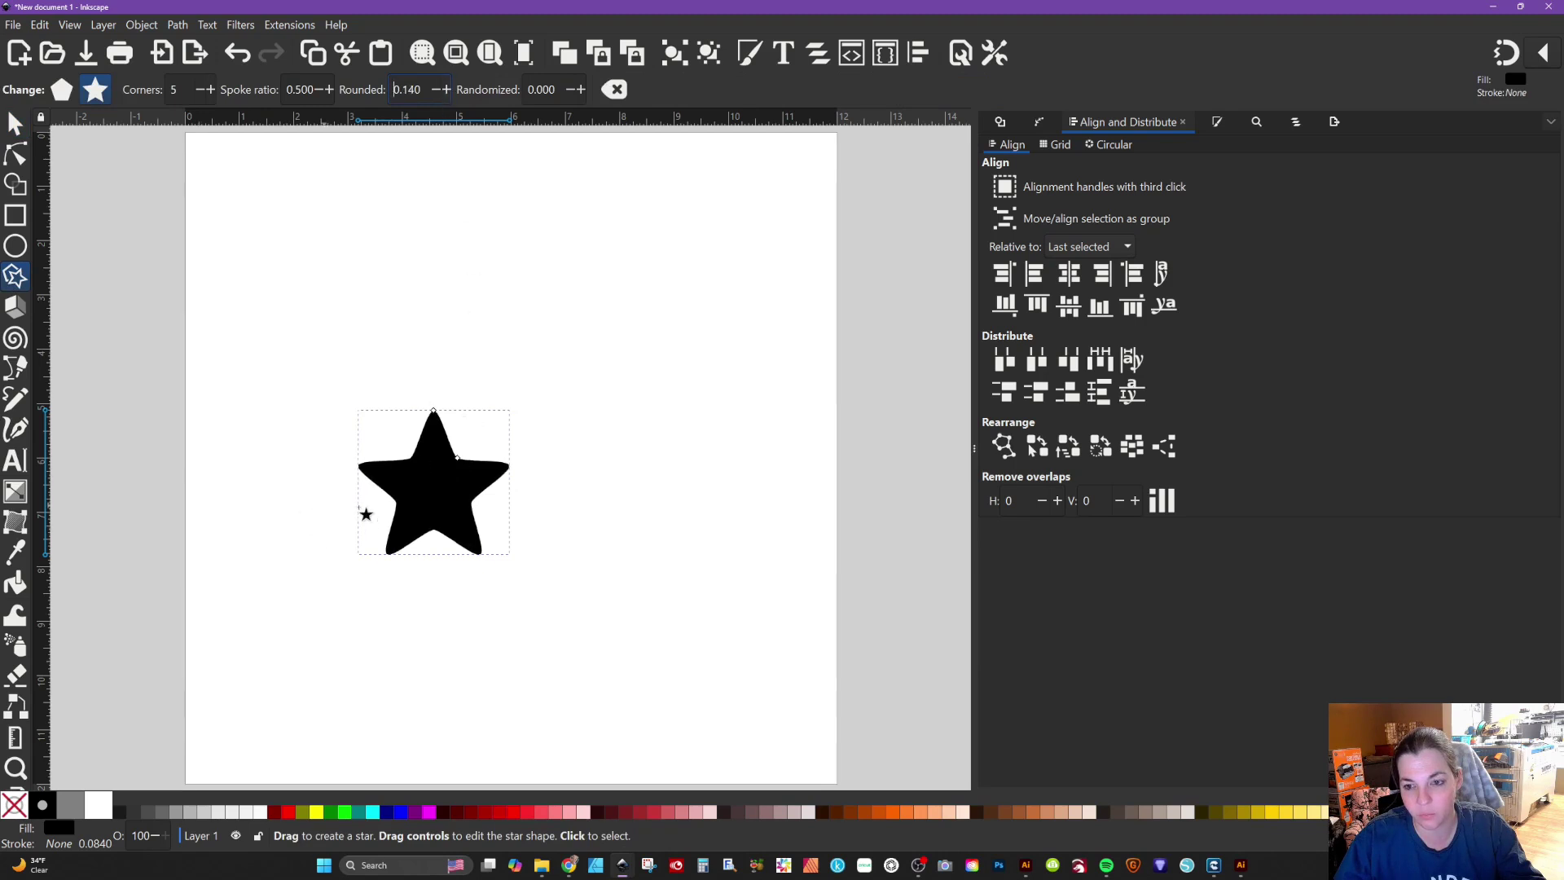
{"action": "scroll", "coordinate": [423, 463], "scroll_direction": "up", "scroll_amount": 2}
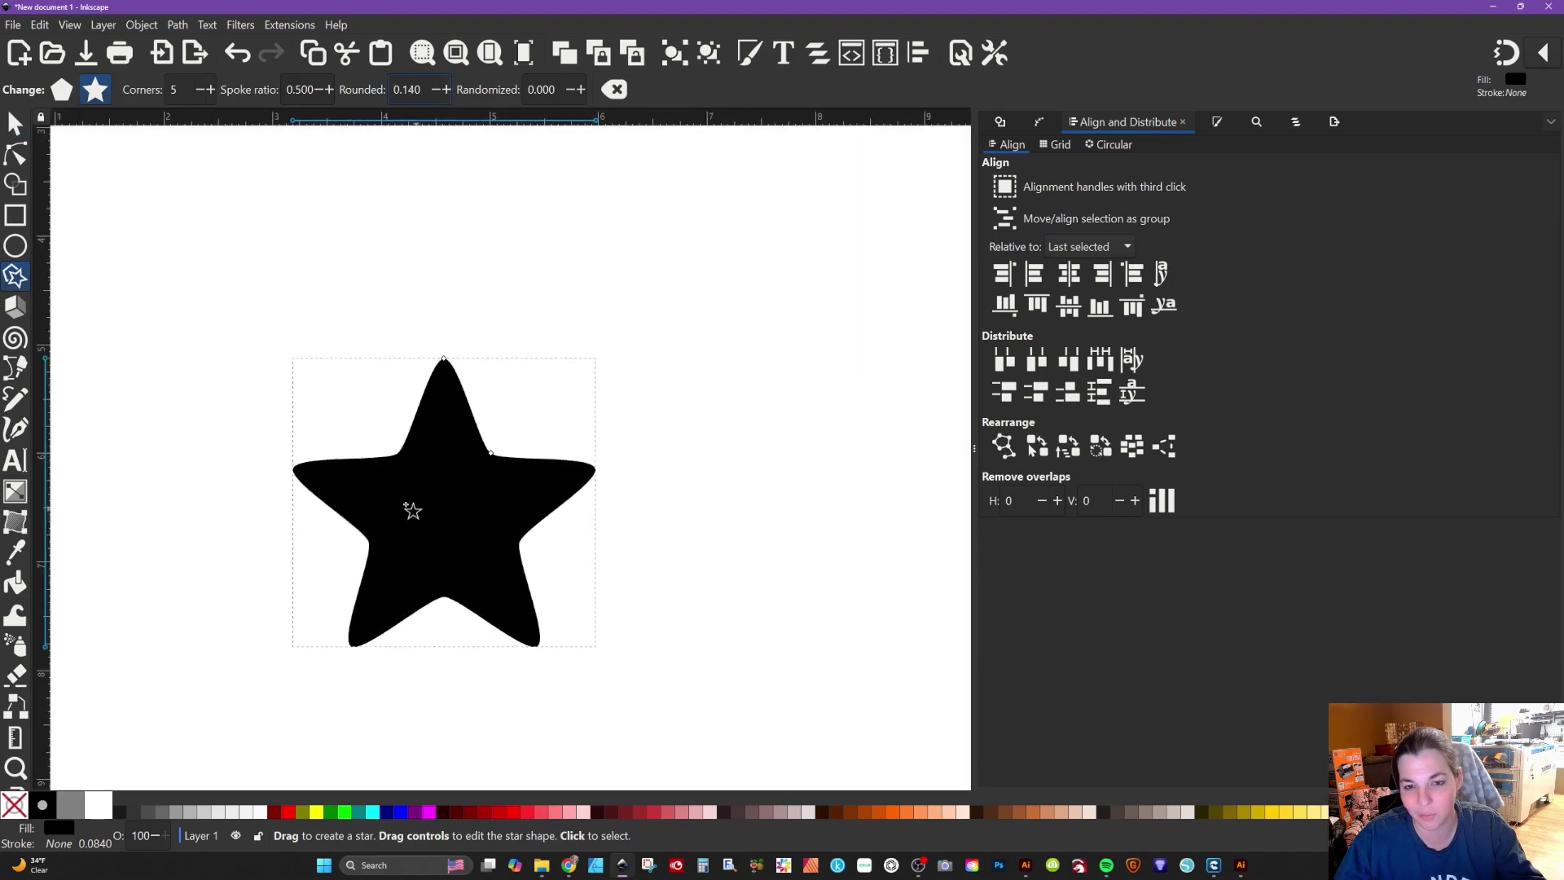
{"action": "scroll", "coordinate": [316, 95], "scroll_direction": "up", "scroll_amount": 1}
{"action": "left_click", "coordinate": [330, 91]}
{"action": "left_click", "coordinate": [330, 91]}
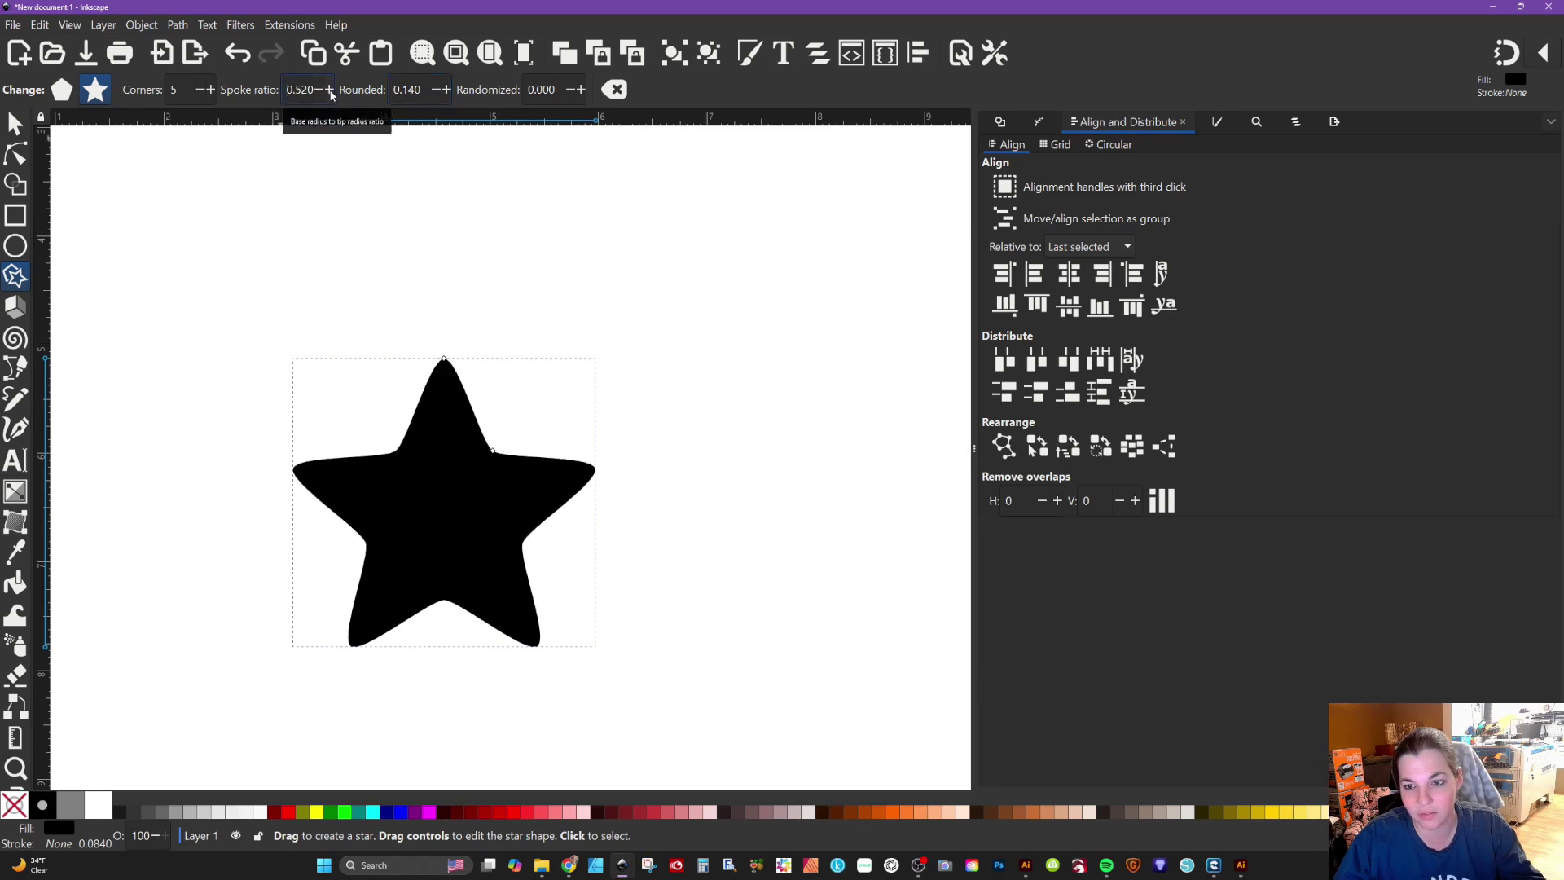
{"action": "left_click", "coordinate": [330, 91]}
{"action": "left_click", "coordinate": [330, 91]}
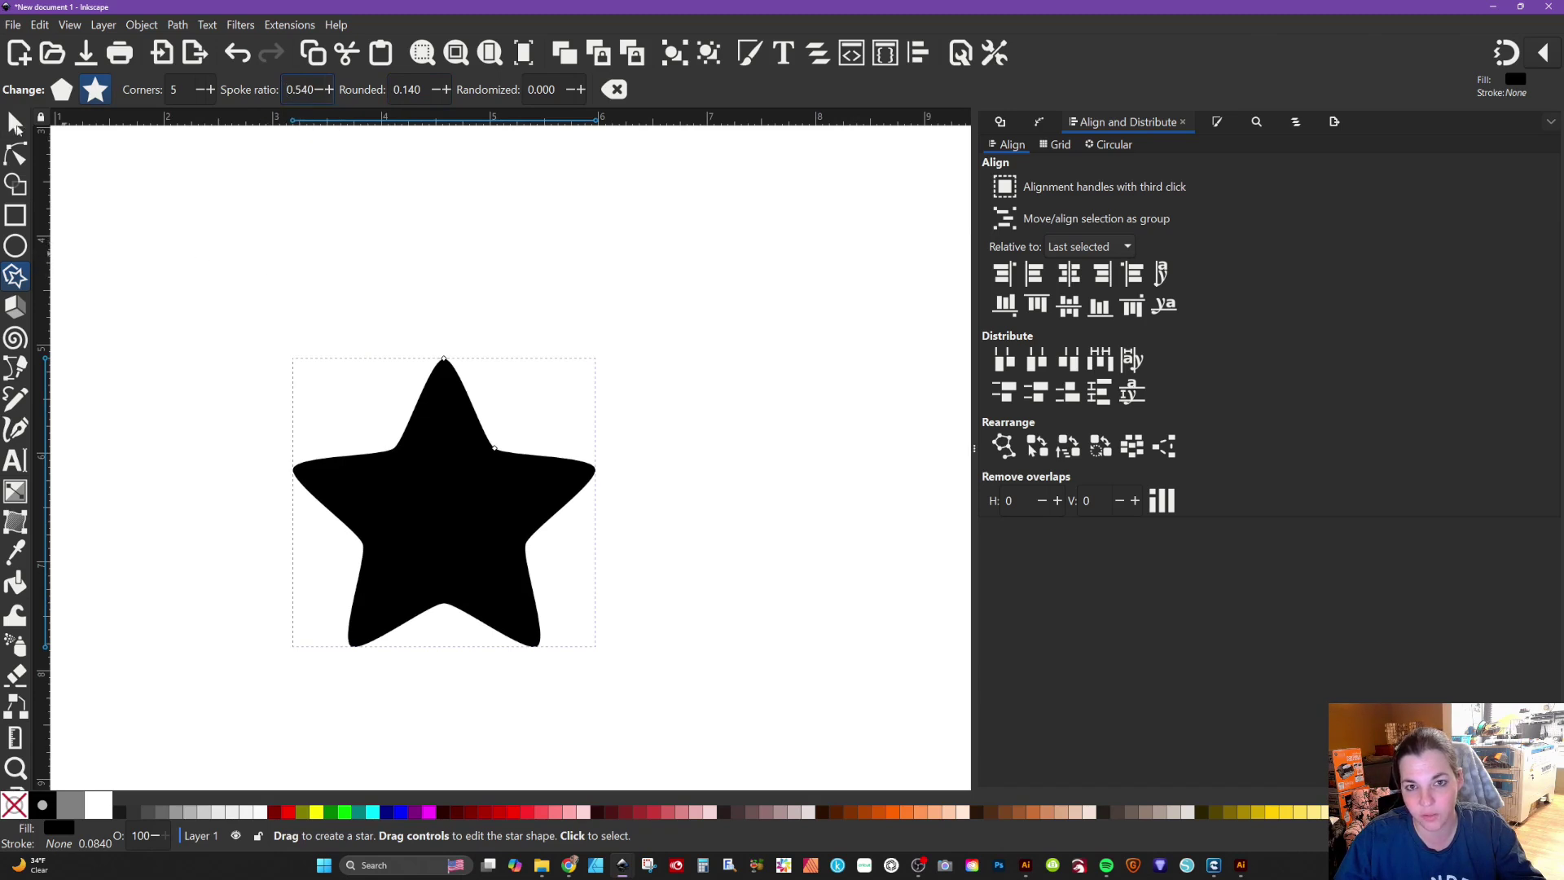
Step: Give the star a 1 px red stroke and remove its black fill
{"action": "left_click", "coordinate": [15, 124]}
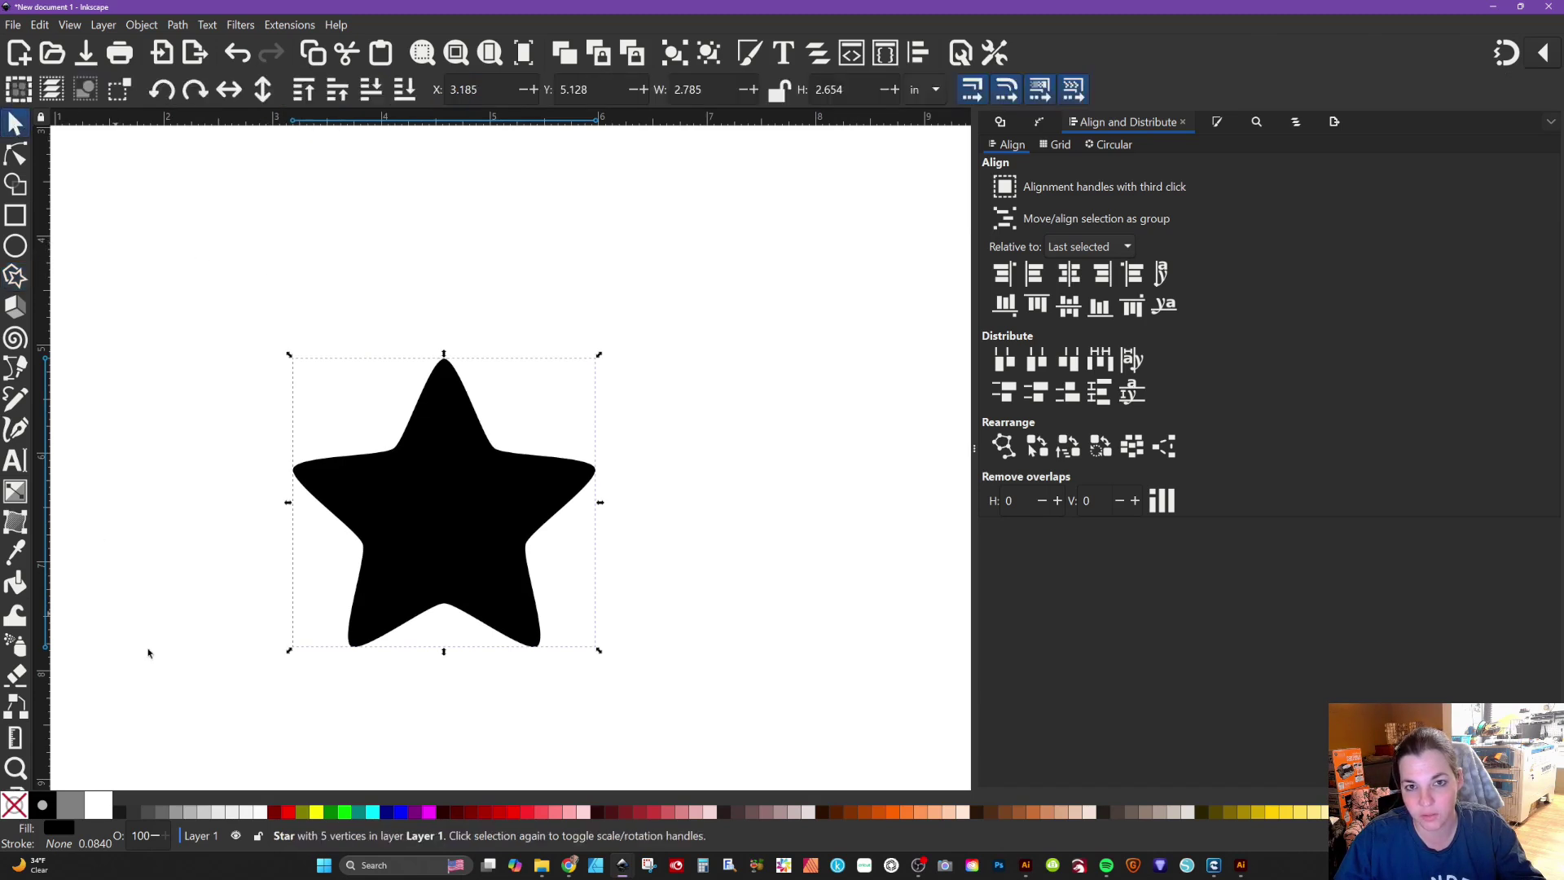
{"action": "left_click", "coordinate": [288, 813], "text": "shift"}
{"action": "right_click", "coordinate": [90, 845]}
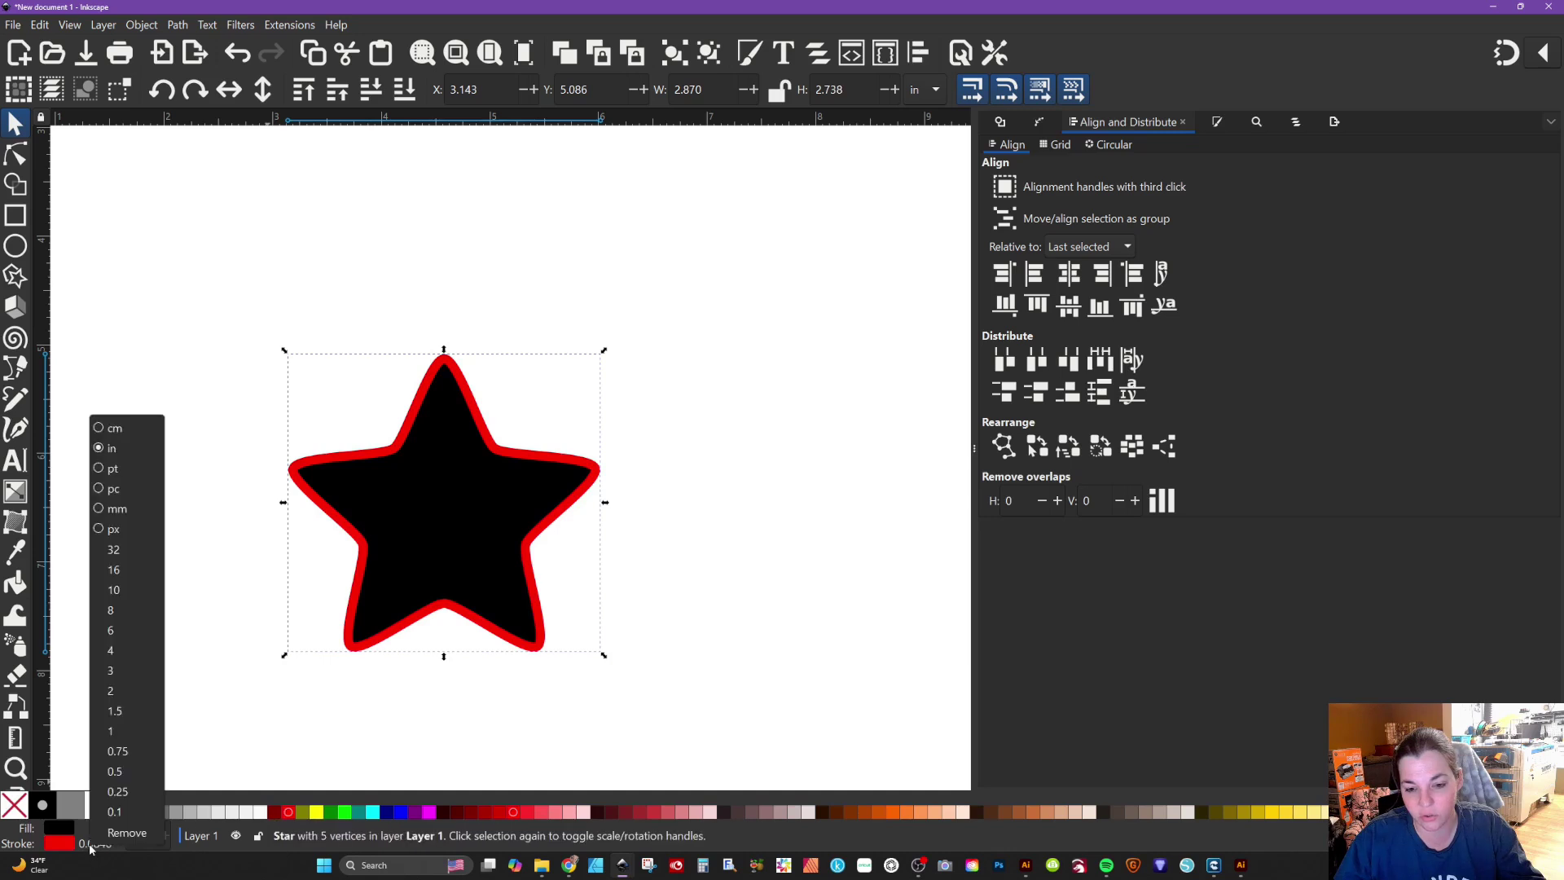
{"action": "left_click", "coordinate": [122, 527]}
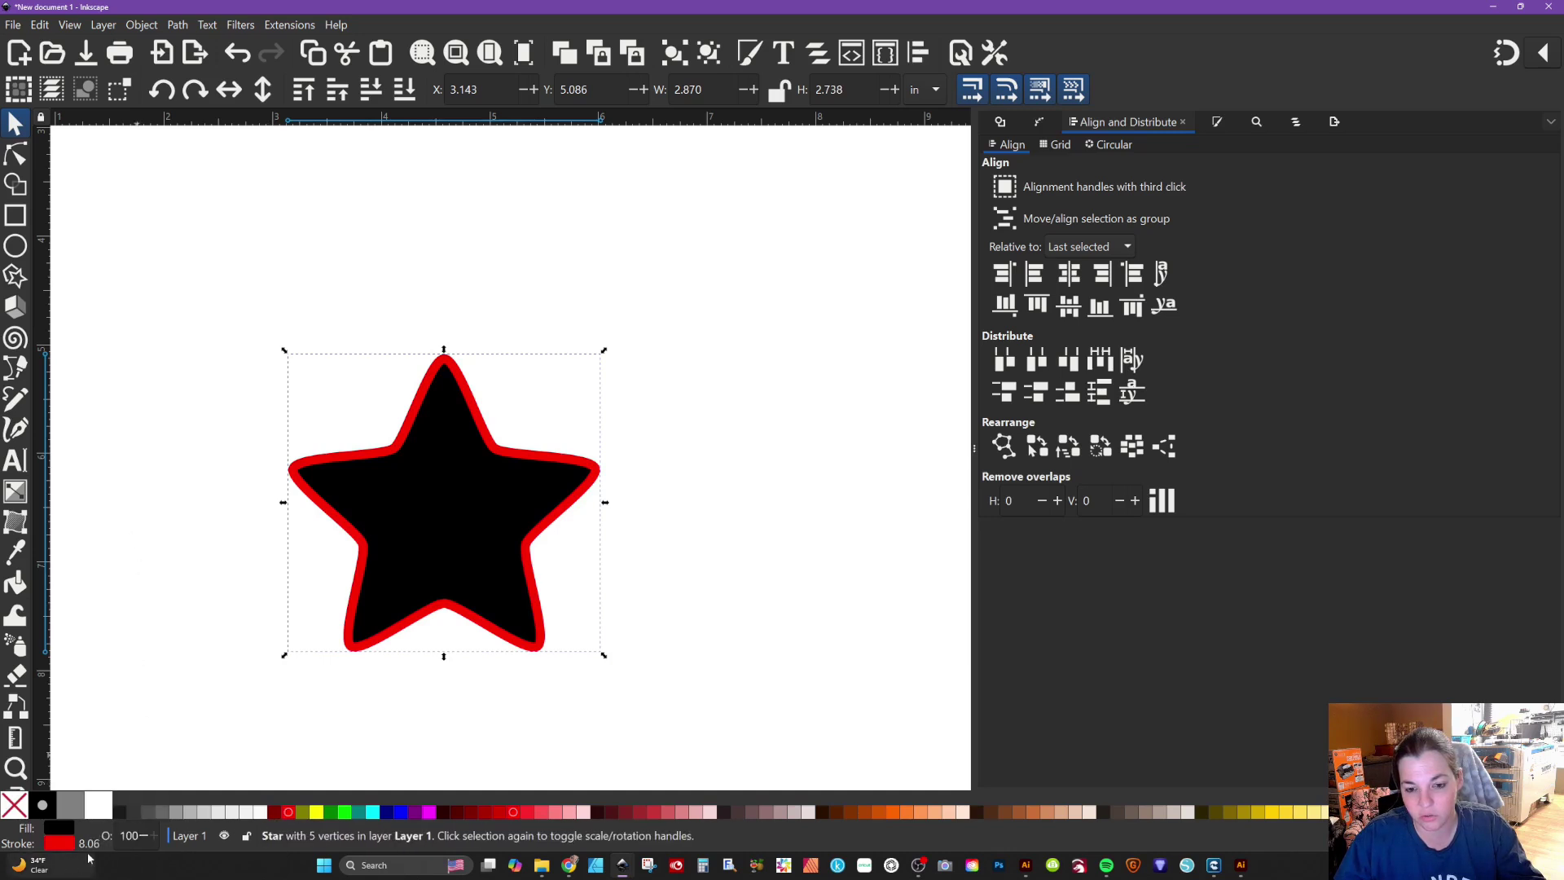
{"action": "right_click", "coordinate": [90, 844]}
{"action": "left_click", "coordinate": [114, 733]}
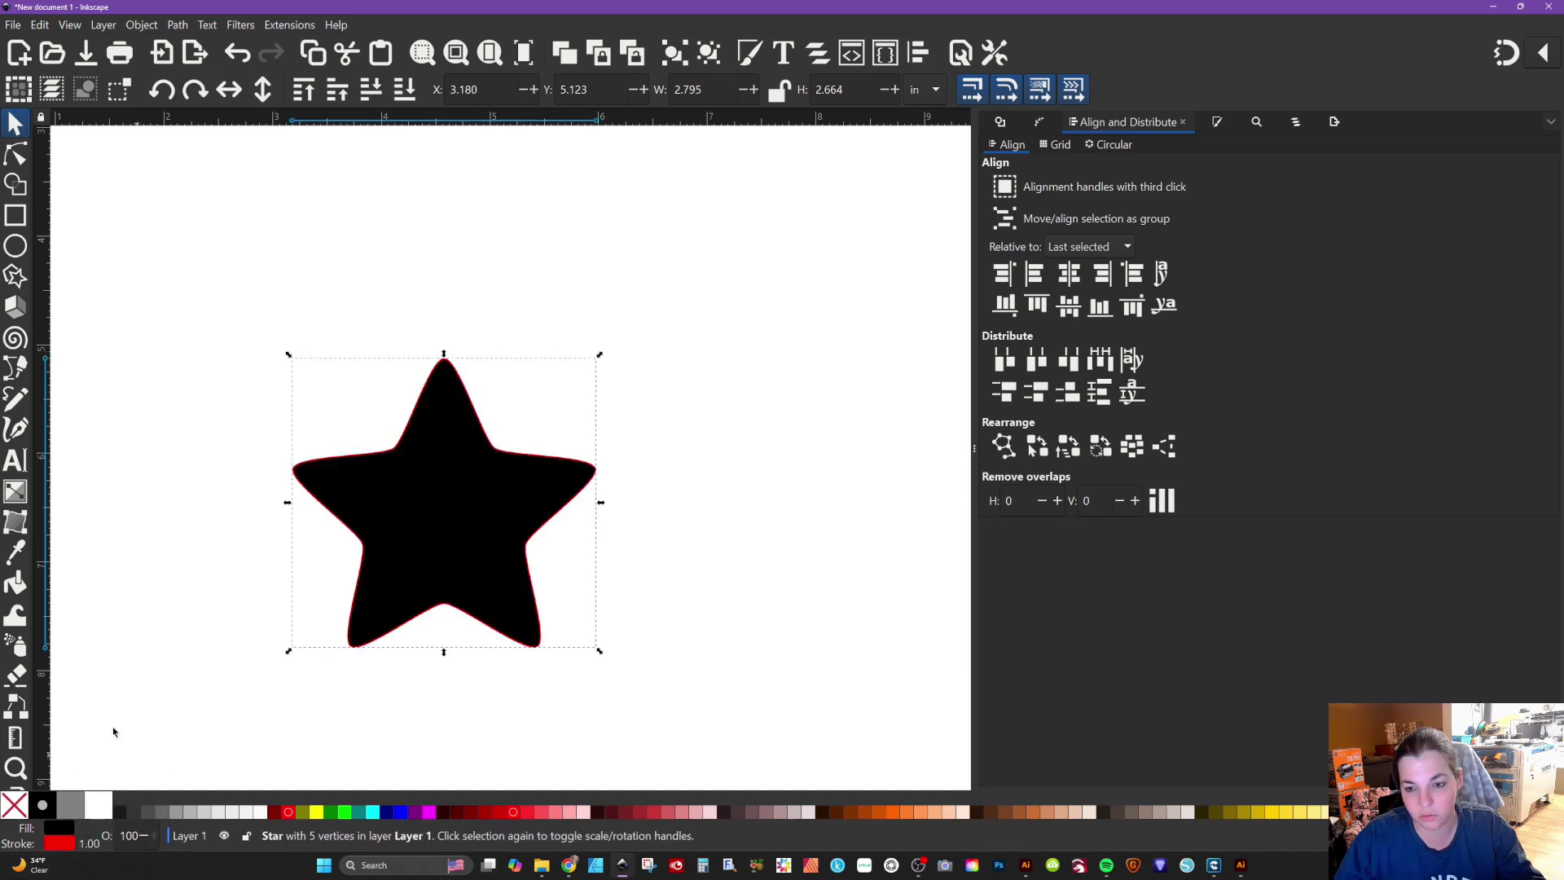
{"action": "left_click", "coordinate": [14, 805]}
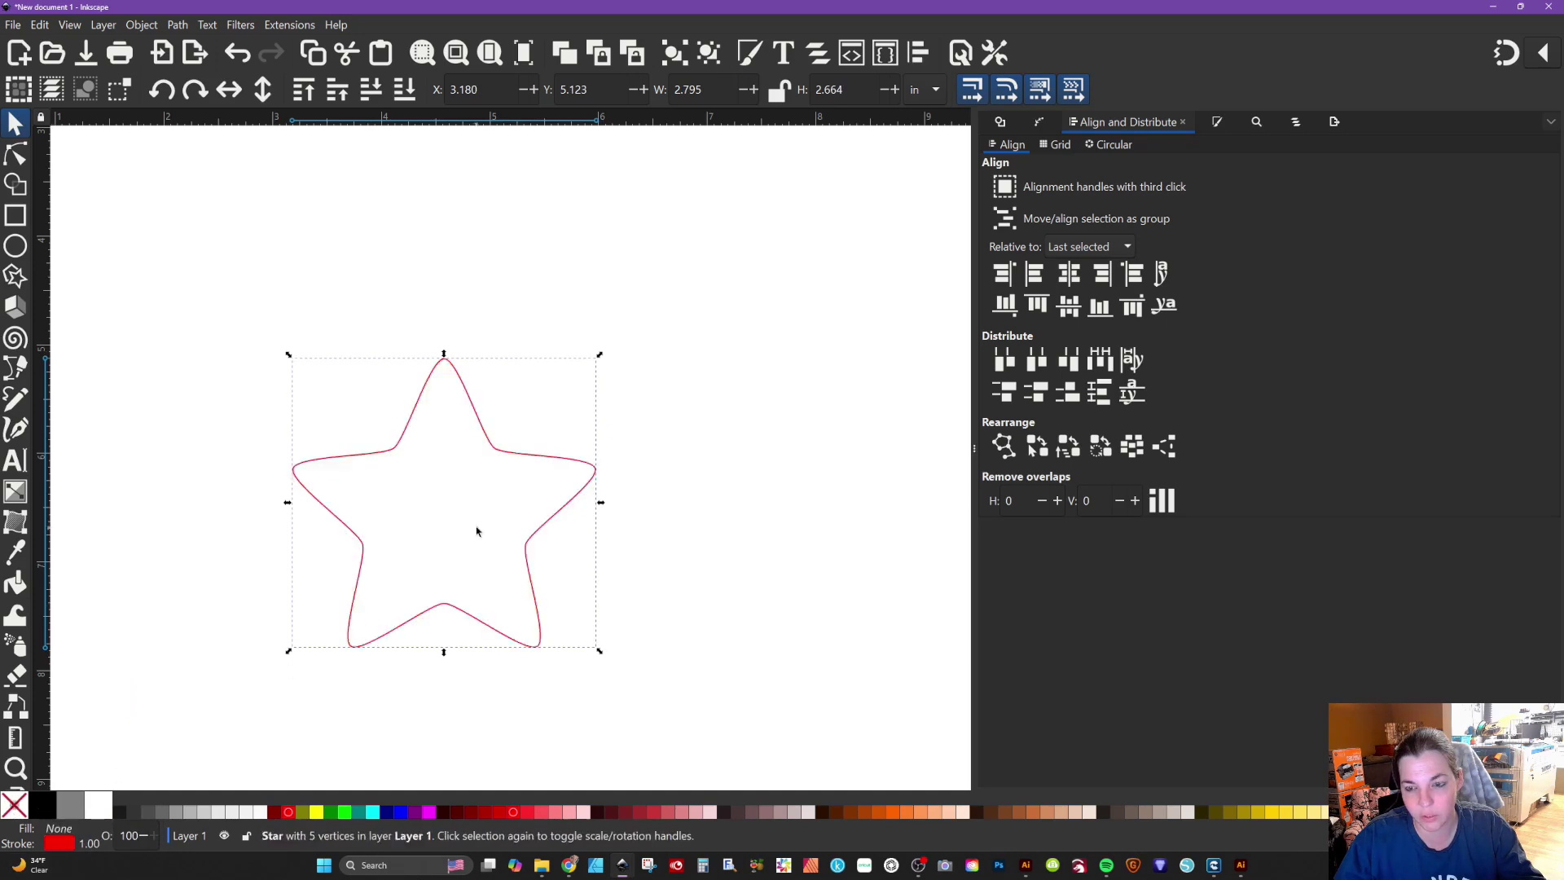
Step: With W/H locked, stamp a smaller centred copy of the star inside the original outline
{"action": "left_click", "coordinate": [779, 91]}
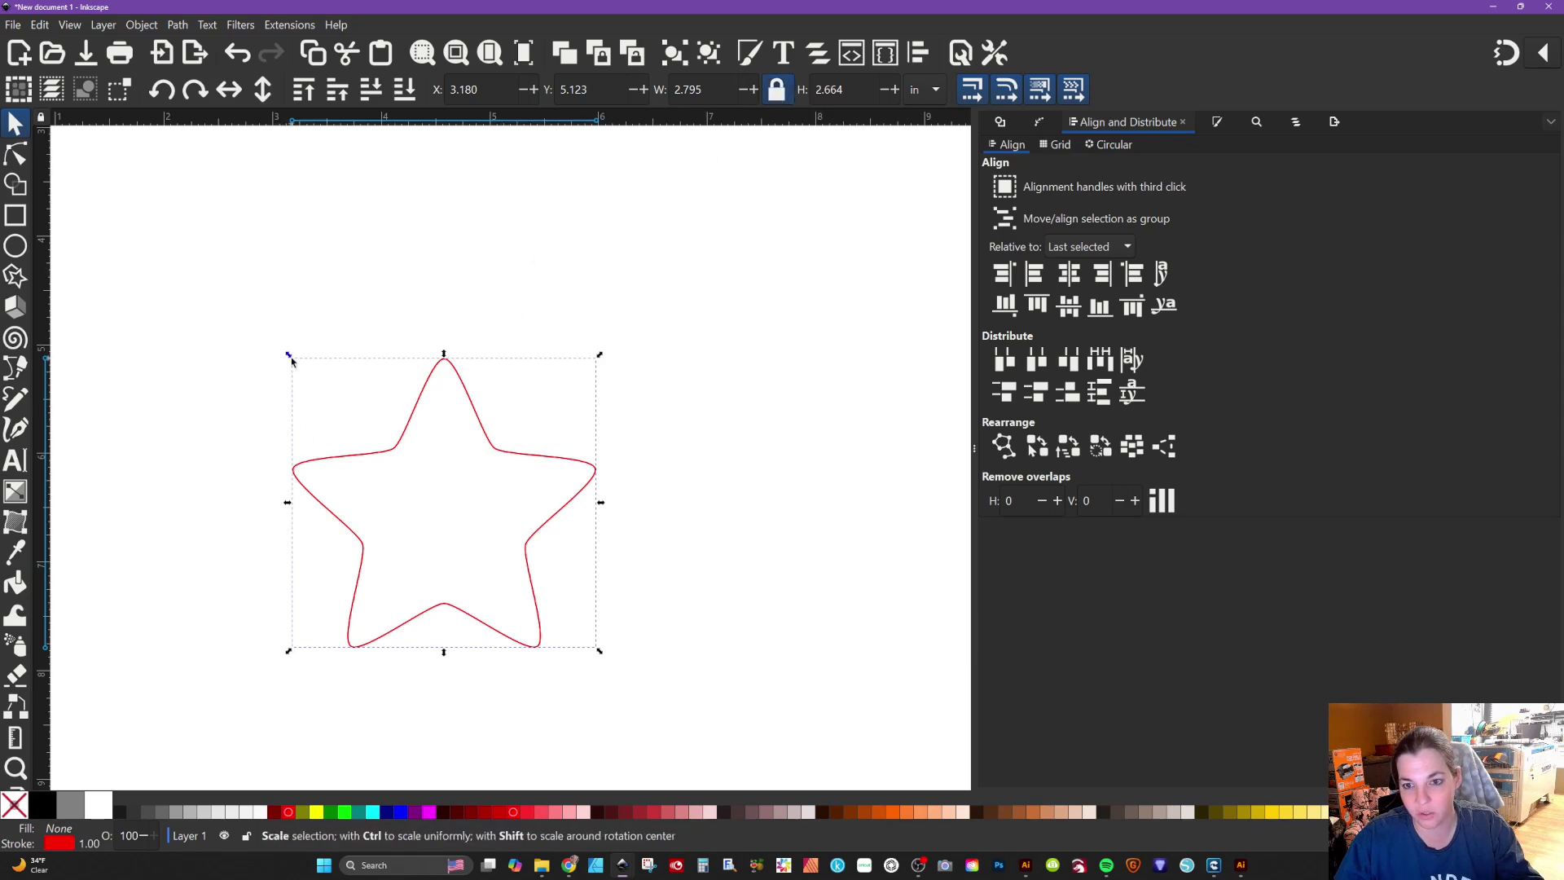
{"action": "key", "text": "shift"}
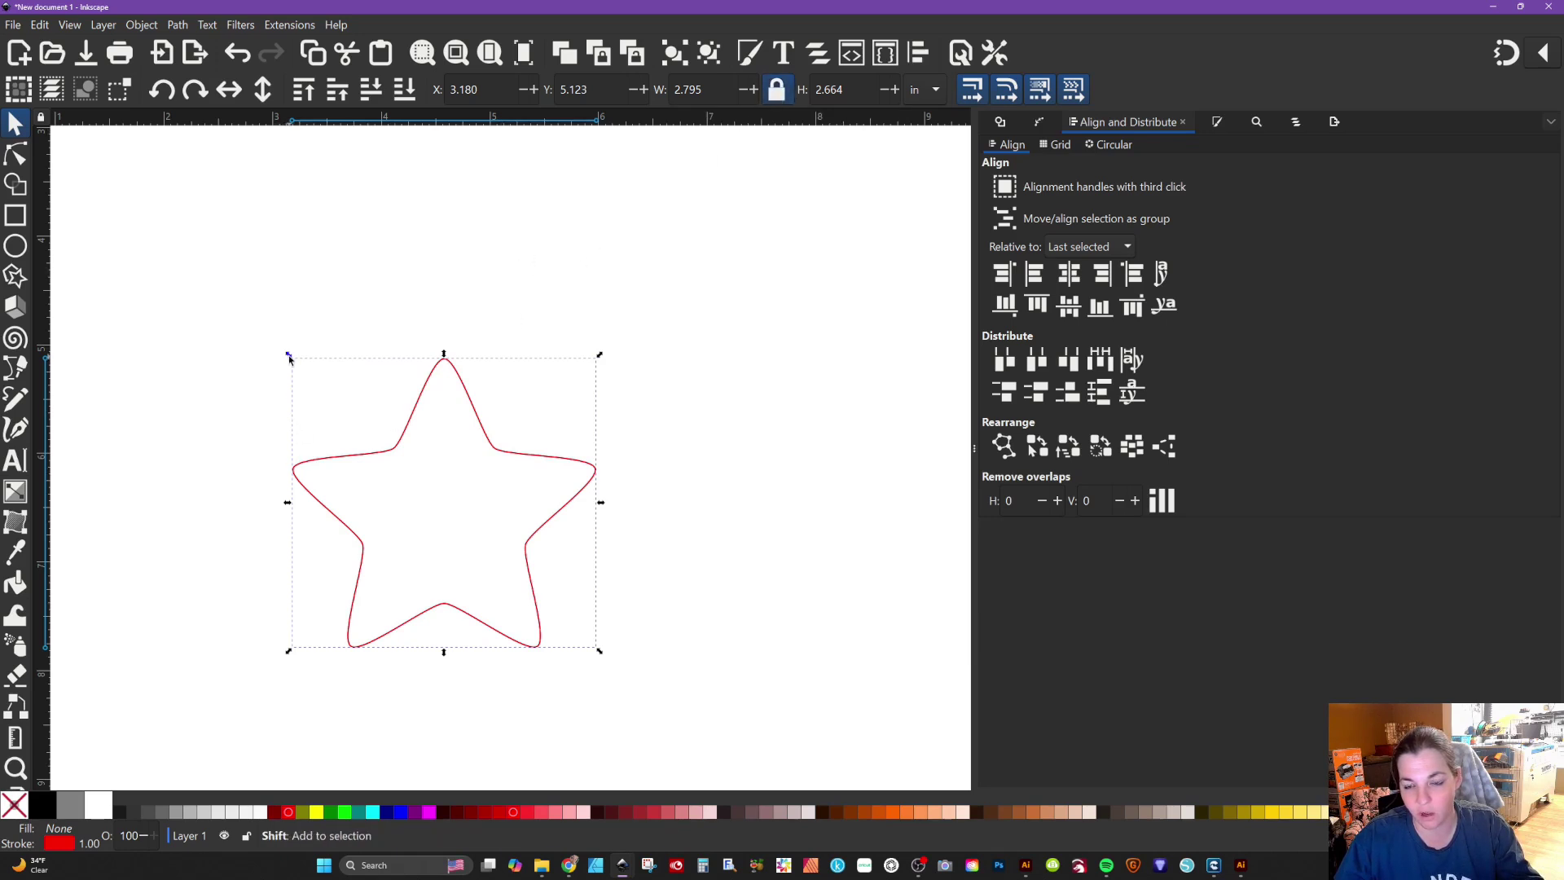
{"action": "left_click_drag", "start_coordinate": [290, 358], "coordinate": [321, 389]}
{"action": "left_click", "coordinate": [497, 344]}
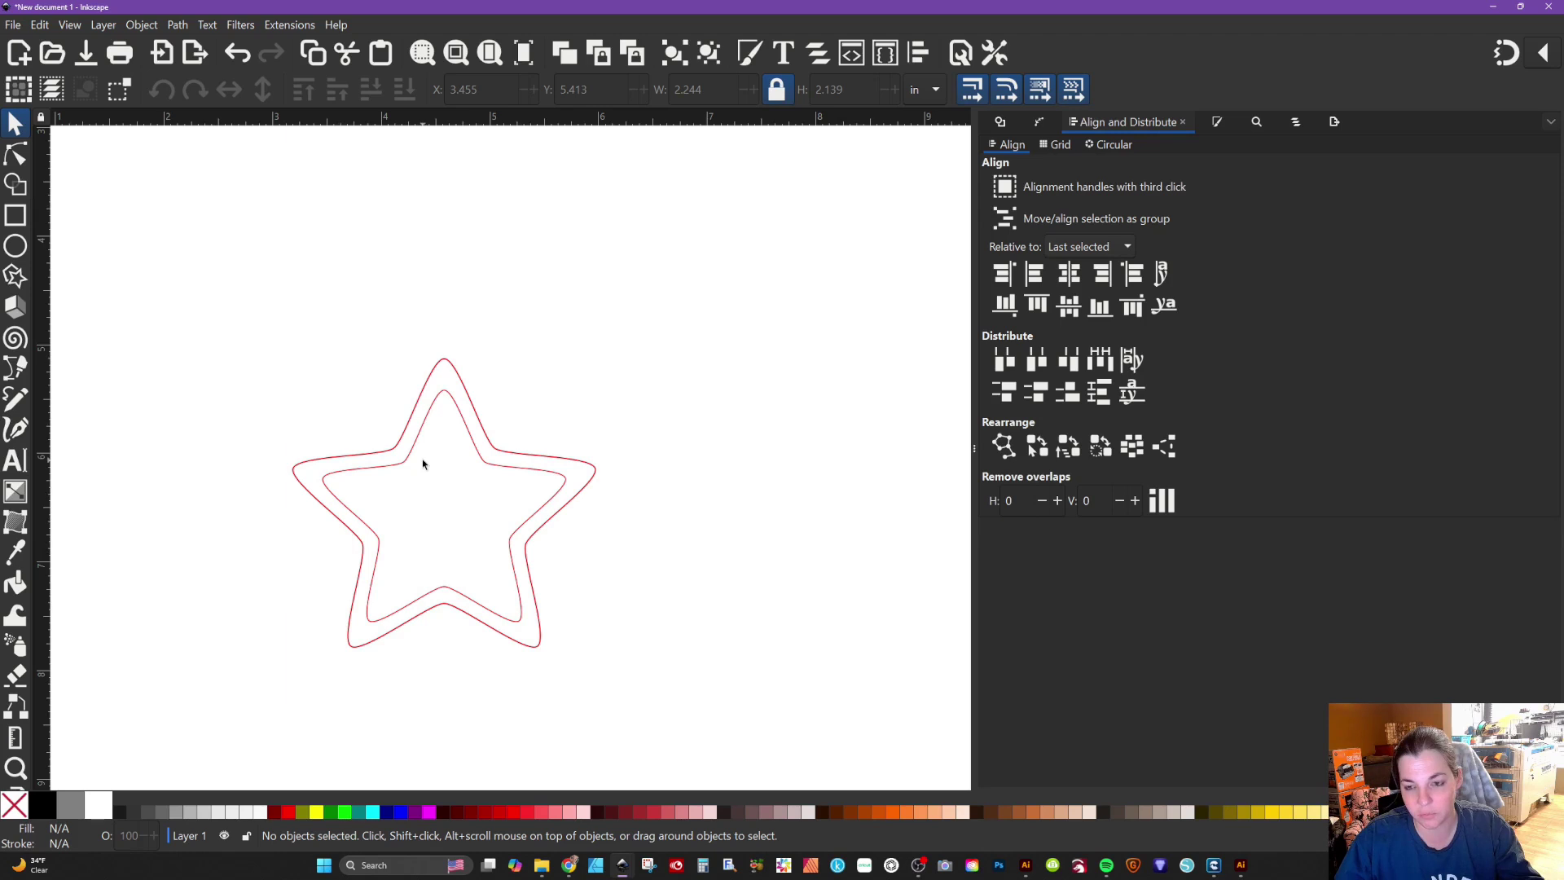
Step: Draw a small circle above the star with a 1 px red outline
{"action": "left_click", "coordinate": [15, 245]}
{"action": "left_click_drag", "start_coordinate": [440, 254], "coordinate": [466, 284]}
{"action": "left_click", "coordinate": [15, 122]}
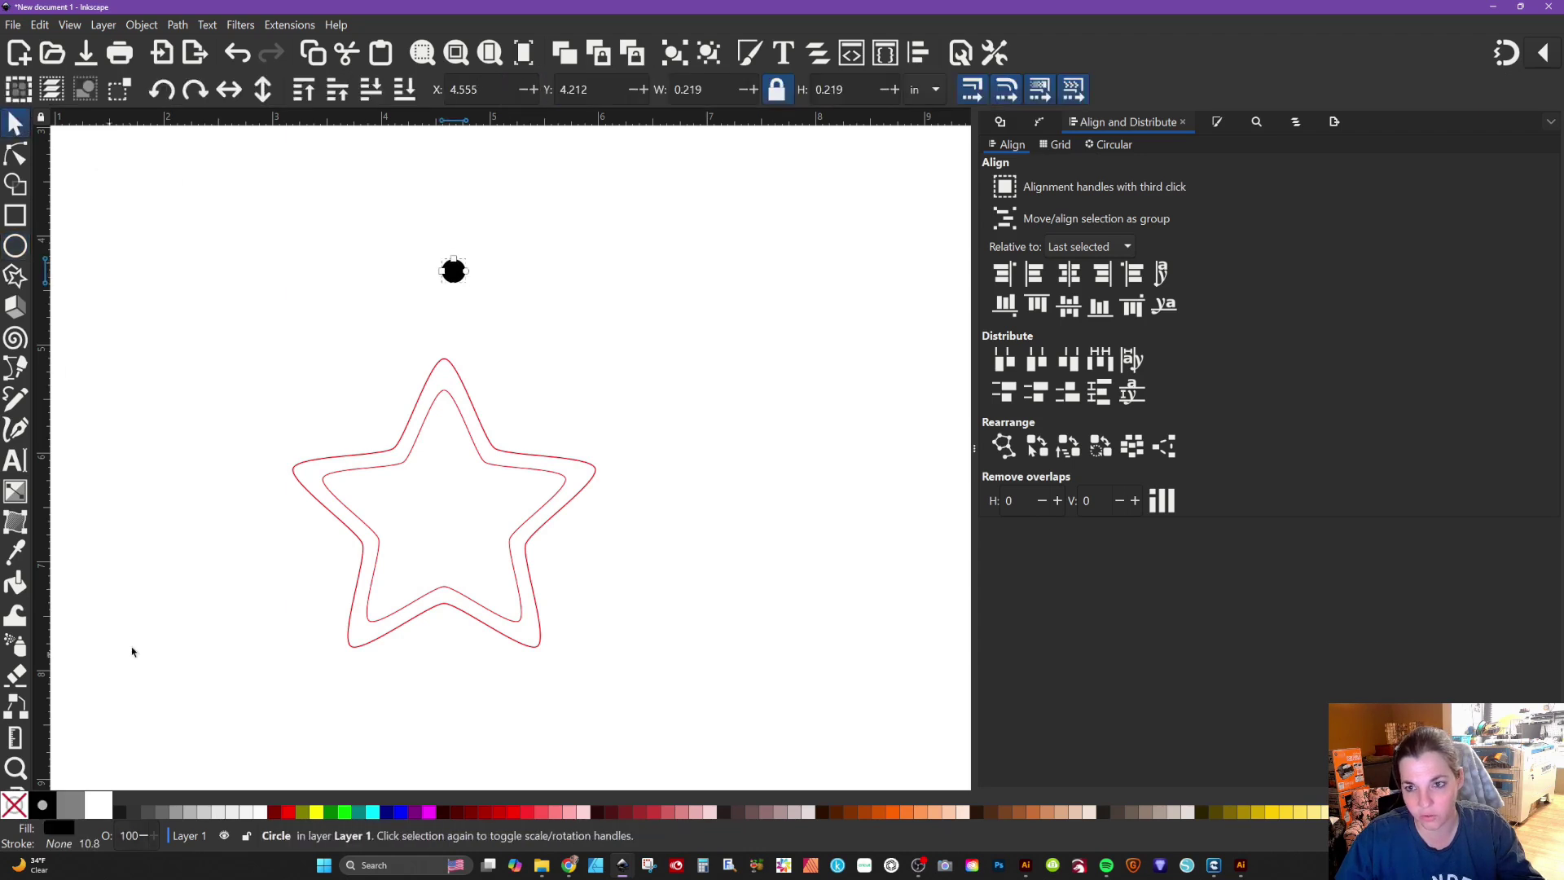
{"action": "left_click", "coordinate": [288, 812], "text": "shift"}
{"action": "right_click", "coordinate": [93, 844]}
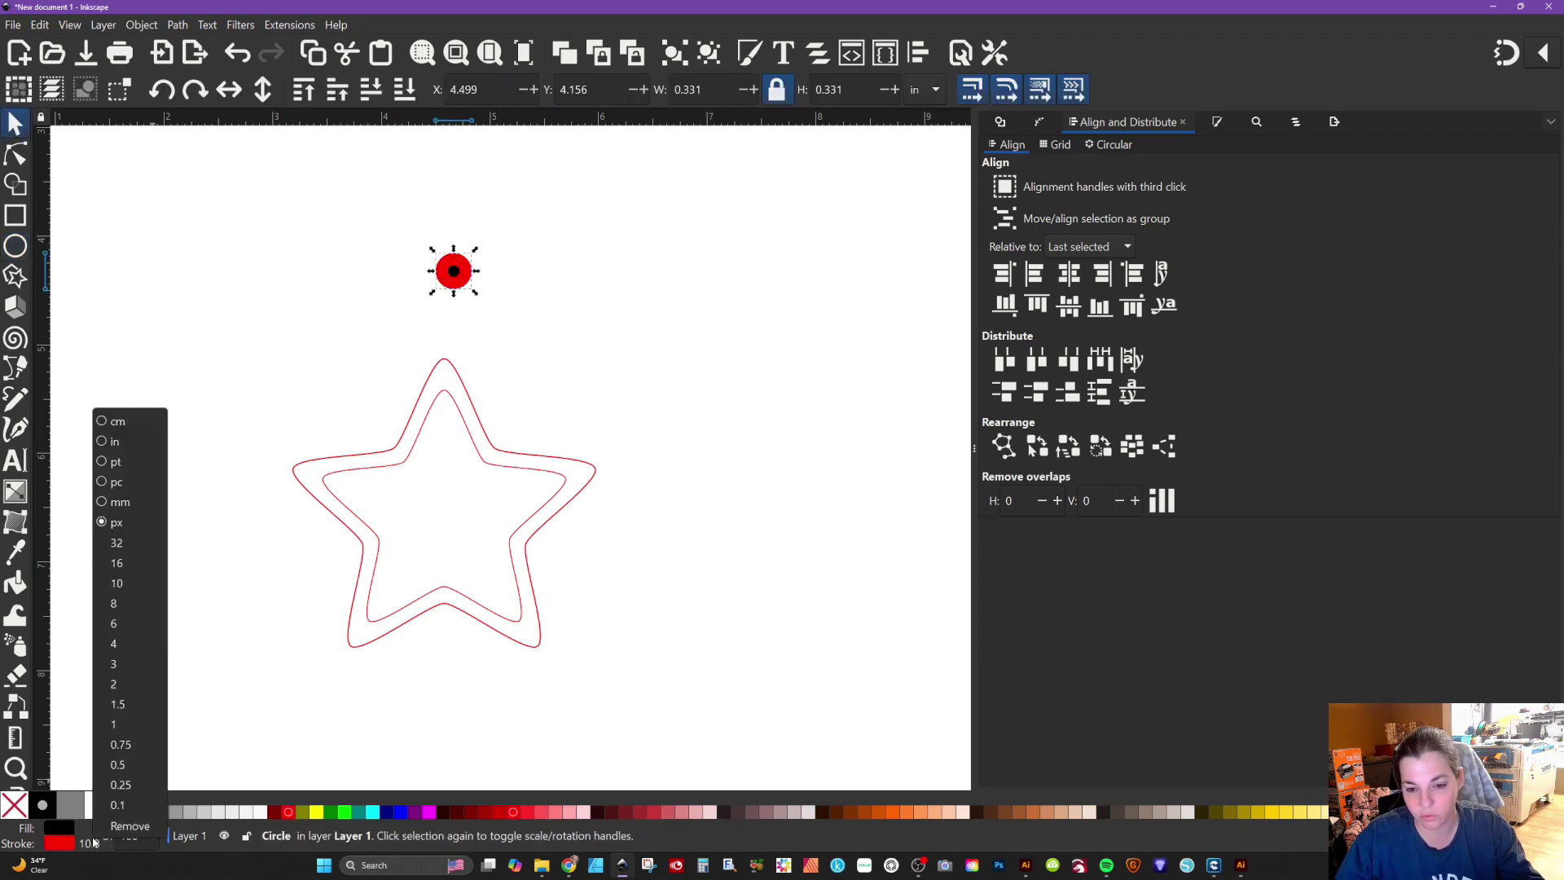
{"action": "left_click", "coordinate": [114, 725]}
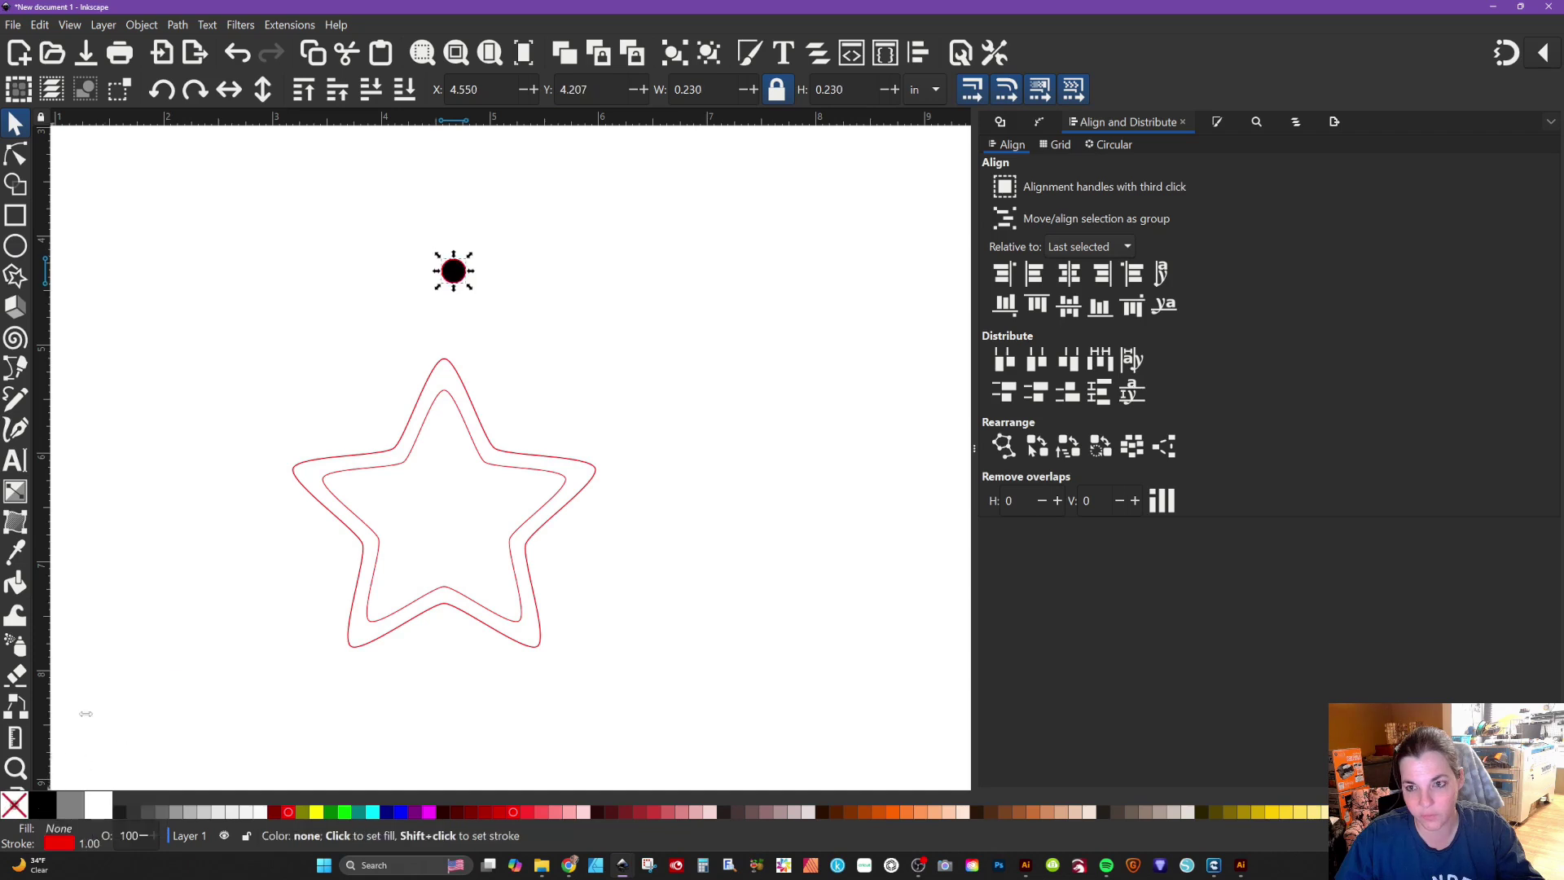
Step: Shrink the circle to about two-thirds, place it in the top point, and centre it on the star
{"action": "left_click_drag", "start_coordinate": [454, 279], "coordinate": [444, 389]}
{"action": "scroll", "coordinate": [444, 389], "scroll_direction": "up", "scroll_amount": 7, "text": "ctrl"}
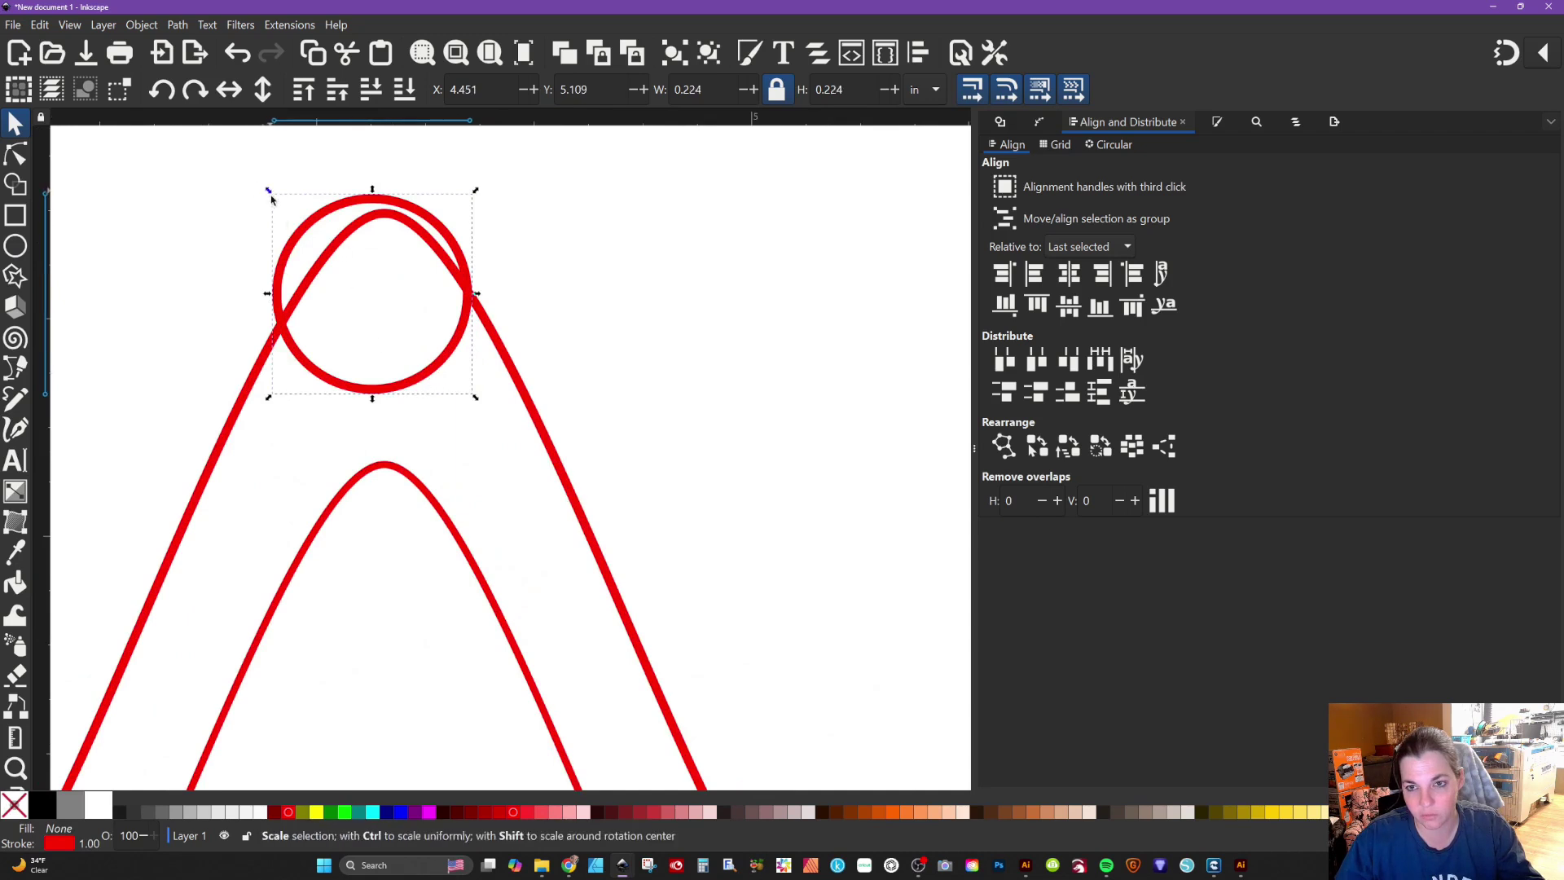
{"action": "left_click_drag", "start_coordinate": [272, 195], "coordinate": [314, 239]}
{"action": "left_click_drag", "start_coordinate": [395, 358], "coordinate": [401, 400]}
{"action": "left_click", "coordinate": [383, 210], "text": "shift"}
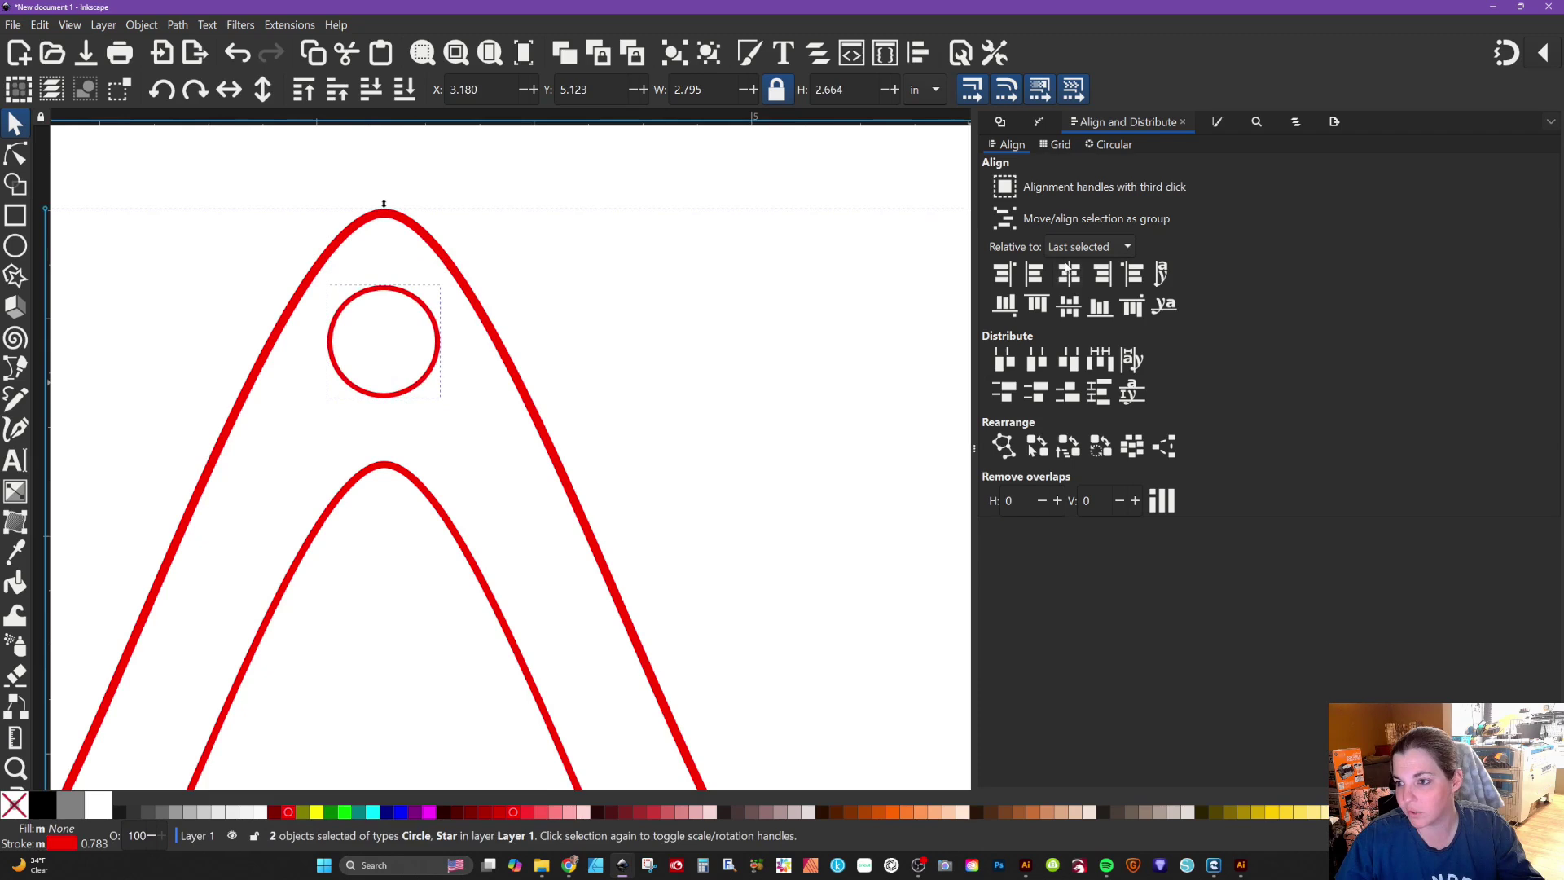
{"action": "left_click", "coordinate": [1067, 269]}
{"action": "left_click", "coordinate": [653, 496]}
{"action": "scroll", "coordinate": [680, 490], "scroll_direction": "down", "scroll_amount": 4}
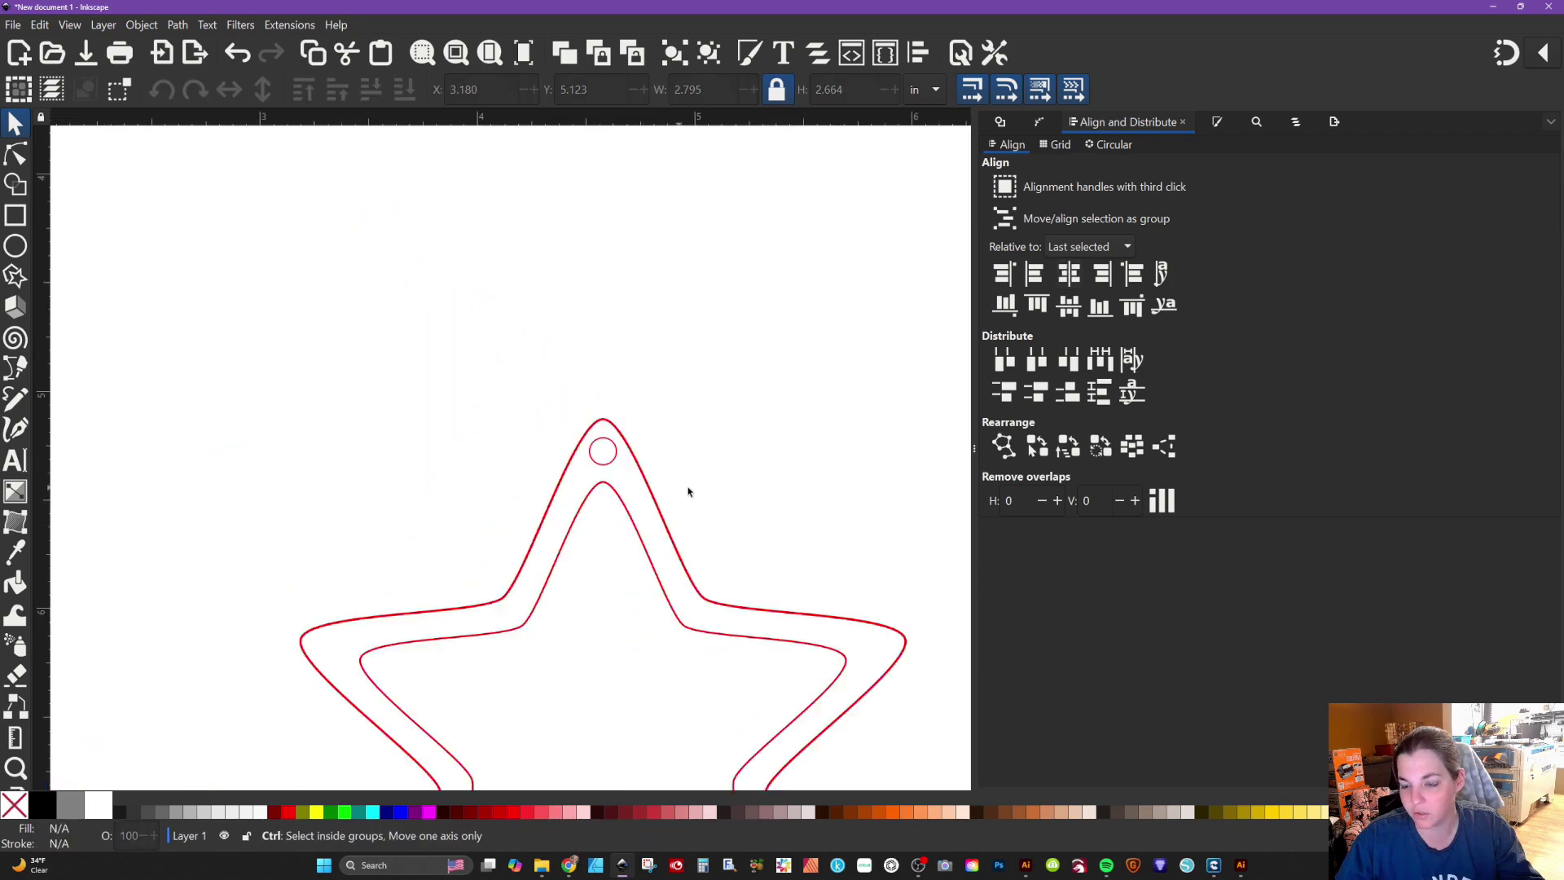
{"action": "scroll", "coordinate": [688, 491], "scroll_direction": "down", "scroll_amount": 3}
{"action": "left_click_drag", "start_coordinate": [733, 454], "coordinate": [629, 364]}
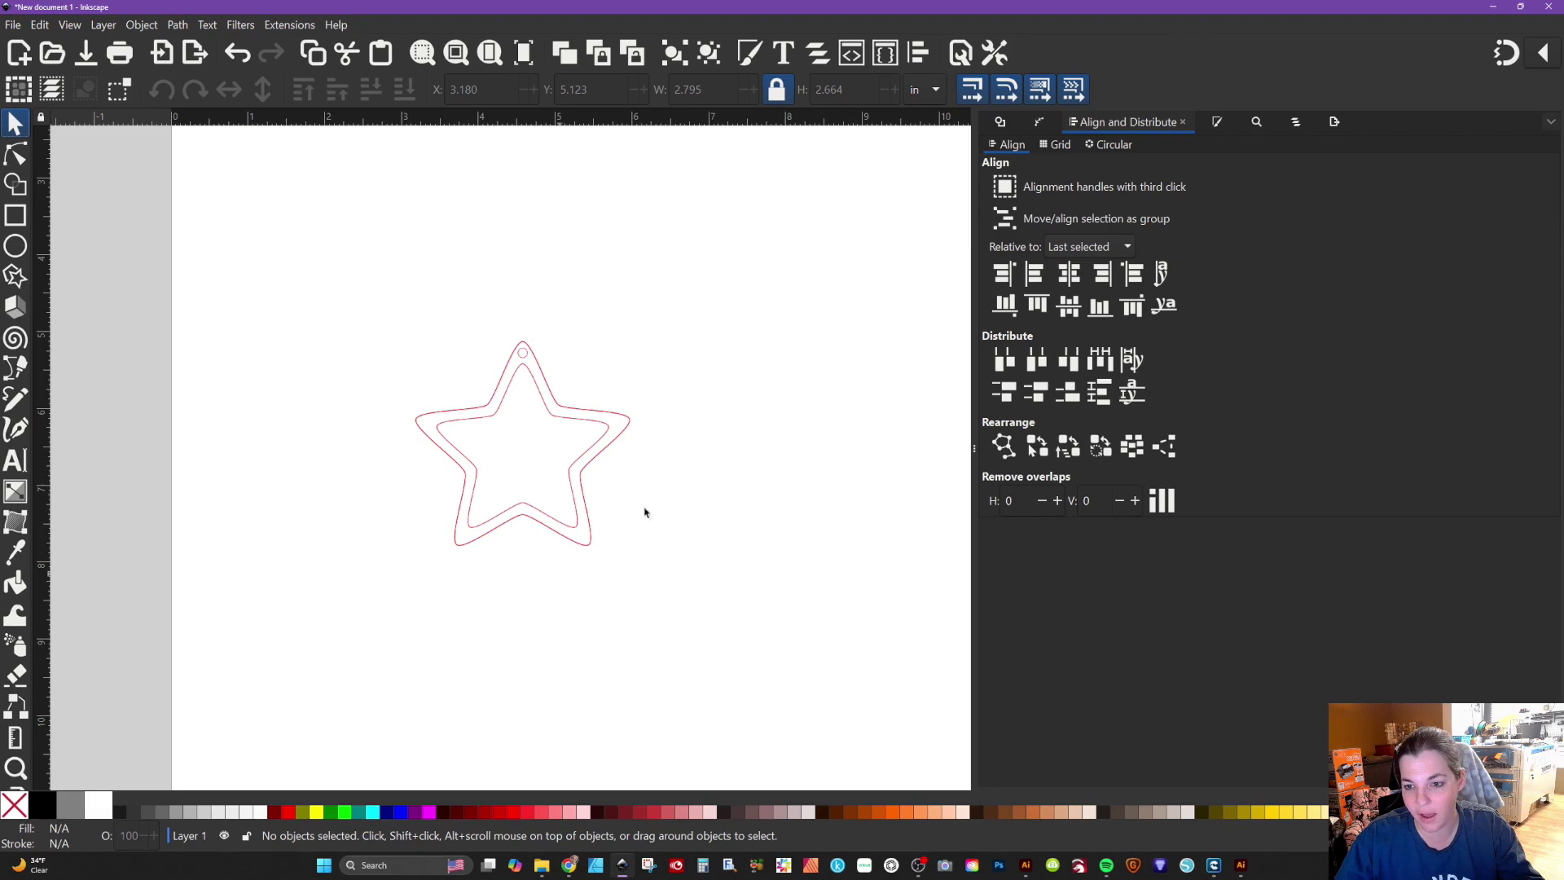
Step: Group the two star outlines and hole circle, then set the group height to 1.5 in
{"action": "left_click_drag", "start_coordinate": [330, 259], "coordinate": [716, 639]}
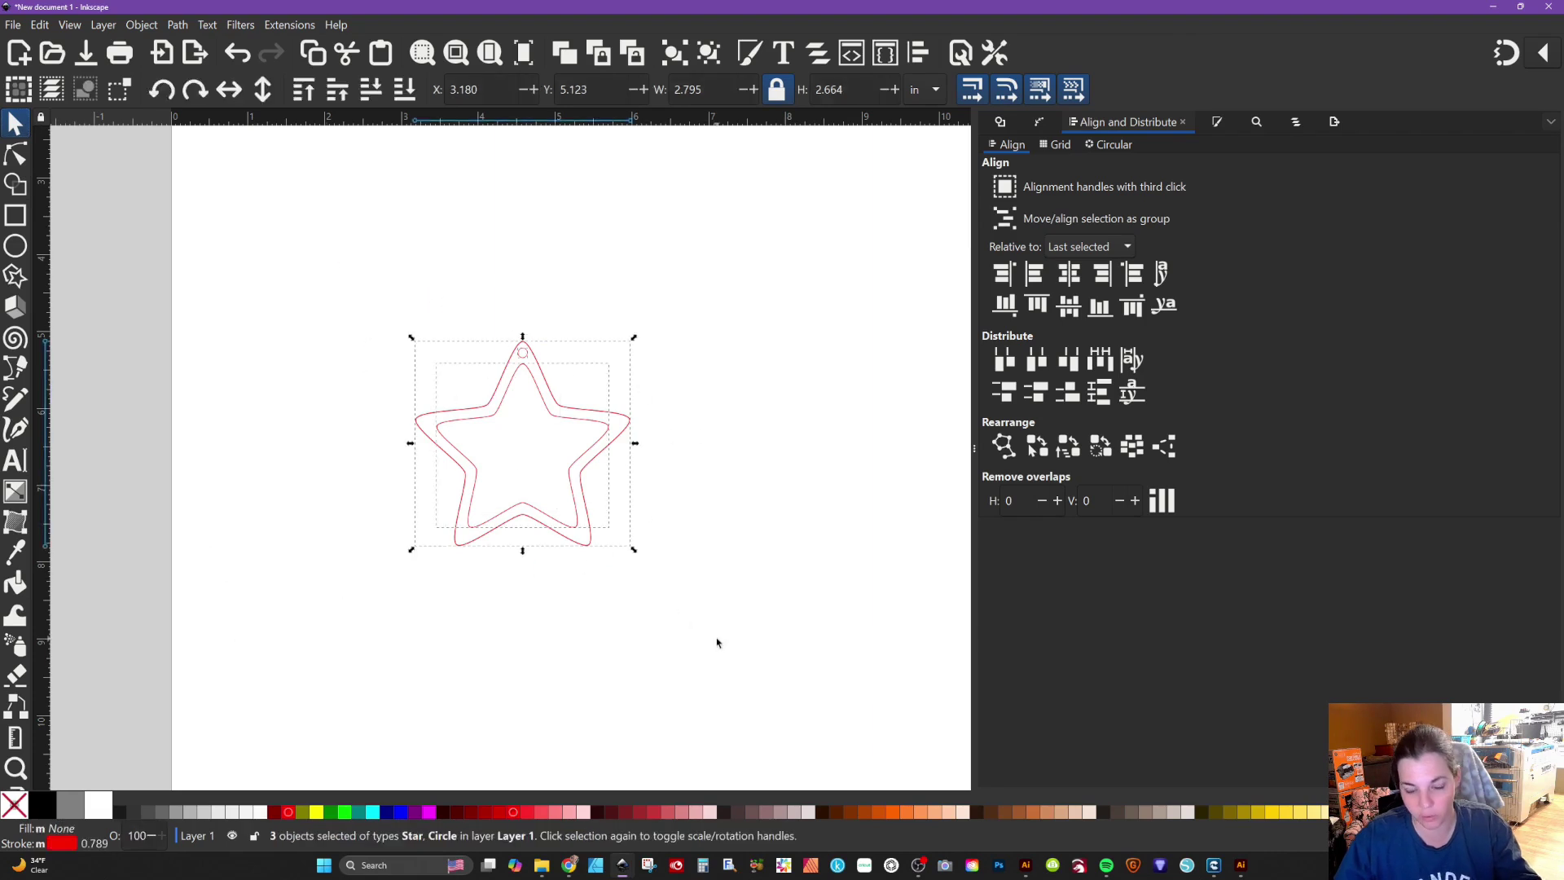
{"action": "key", "text": "ctrl+g"}
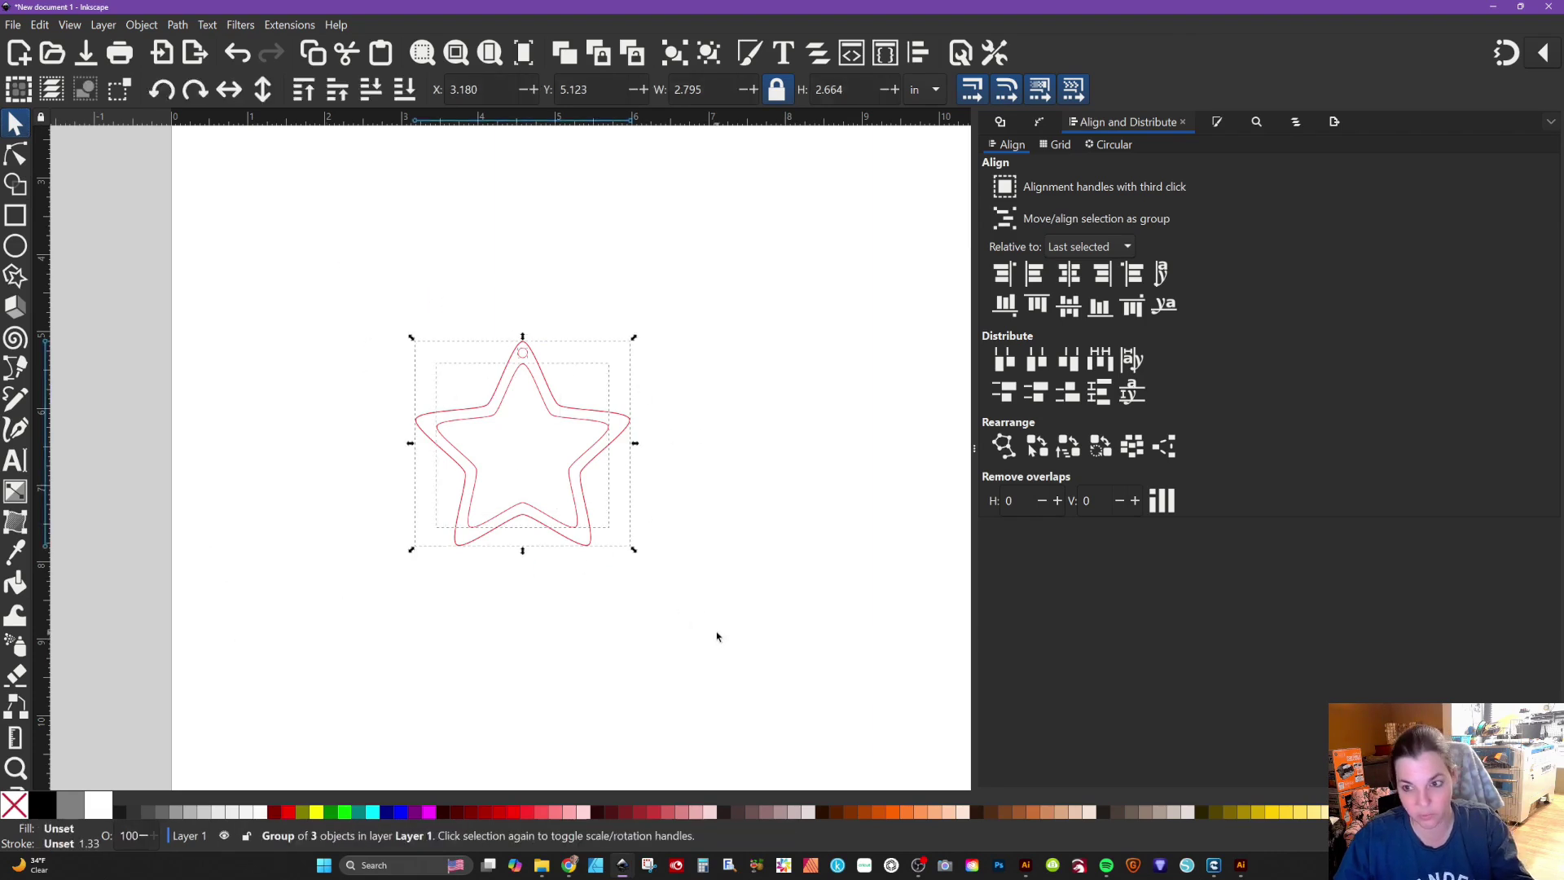
{"action": "left_click", "coordinate": [855, 92]}
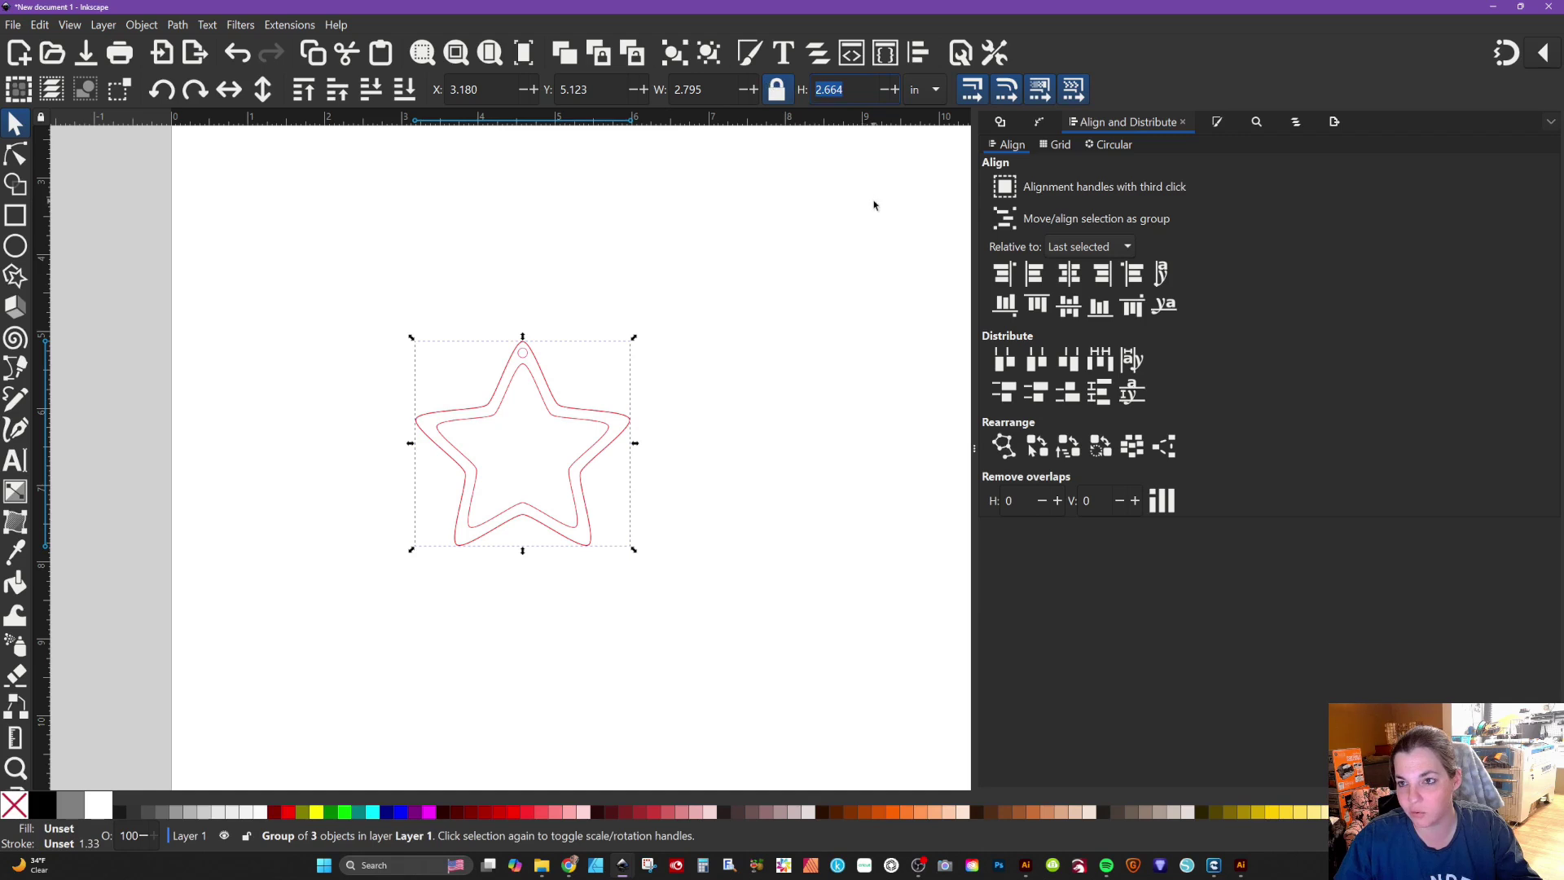
{"action": "type", "text": "1.5"}
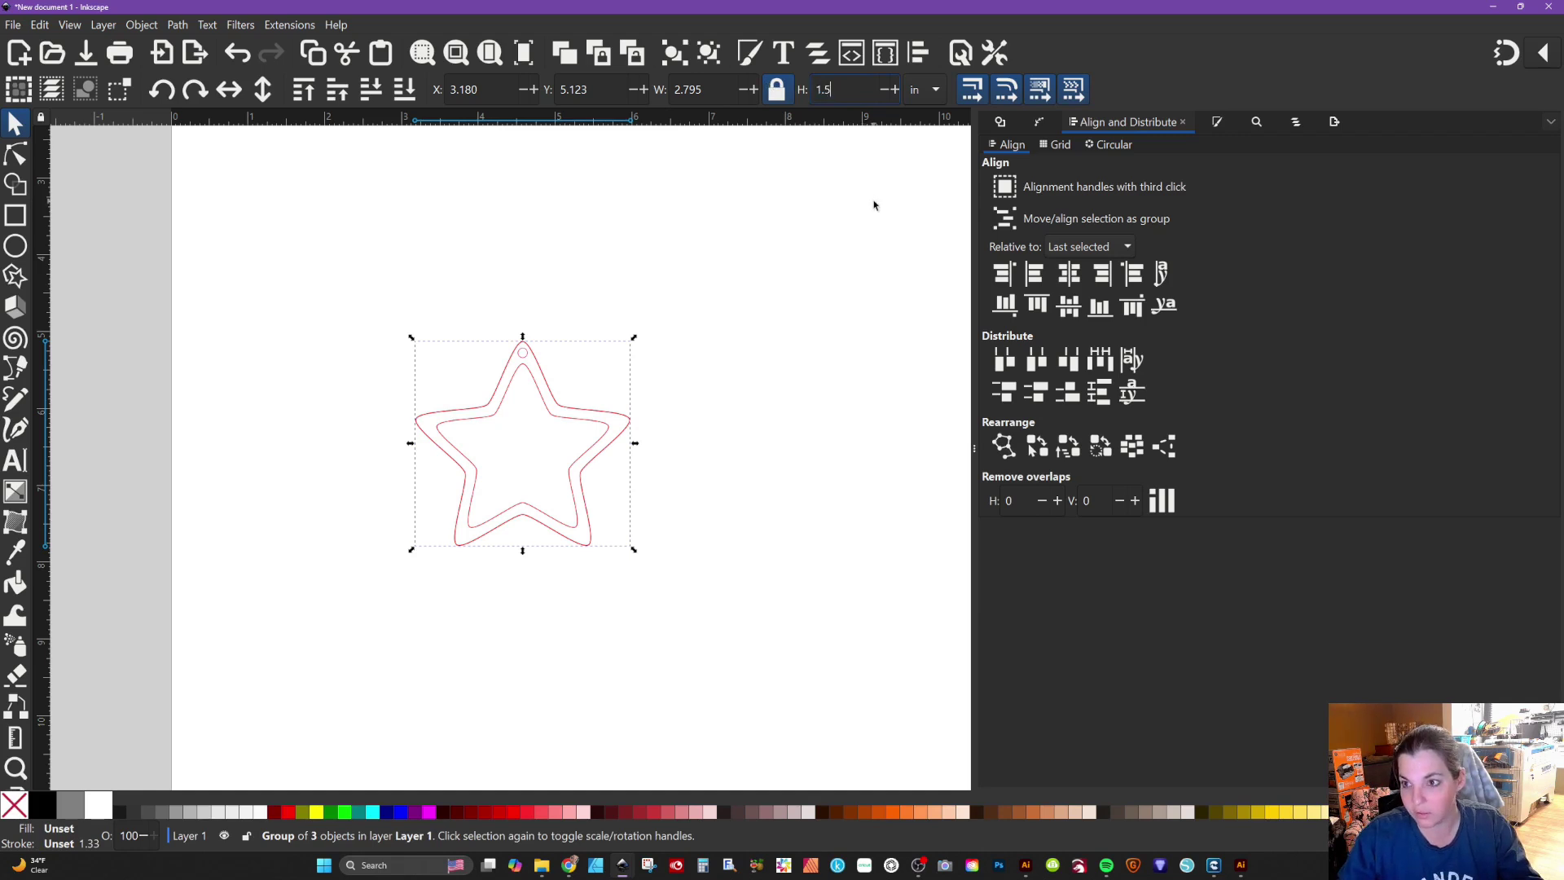
{"action": "key", "text": "Return"}
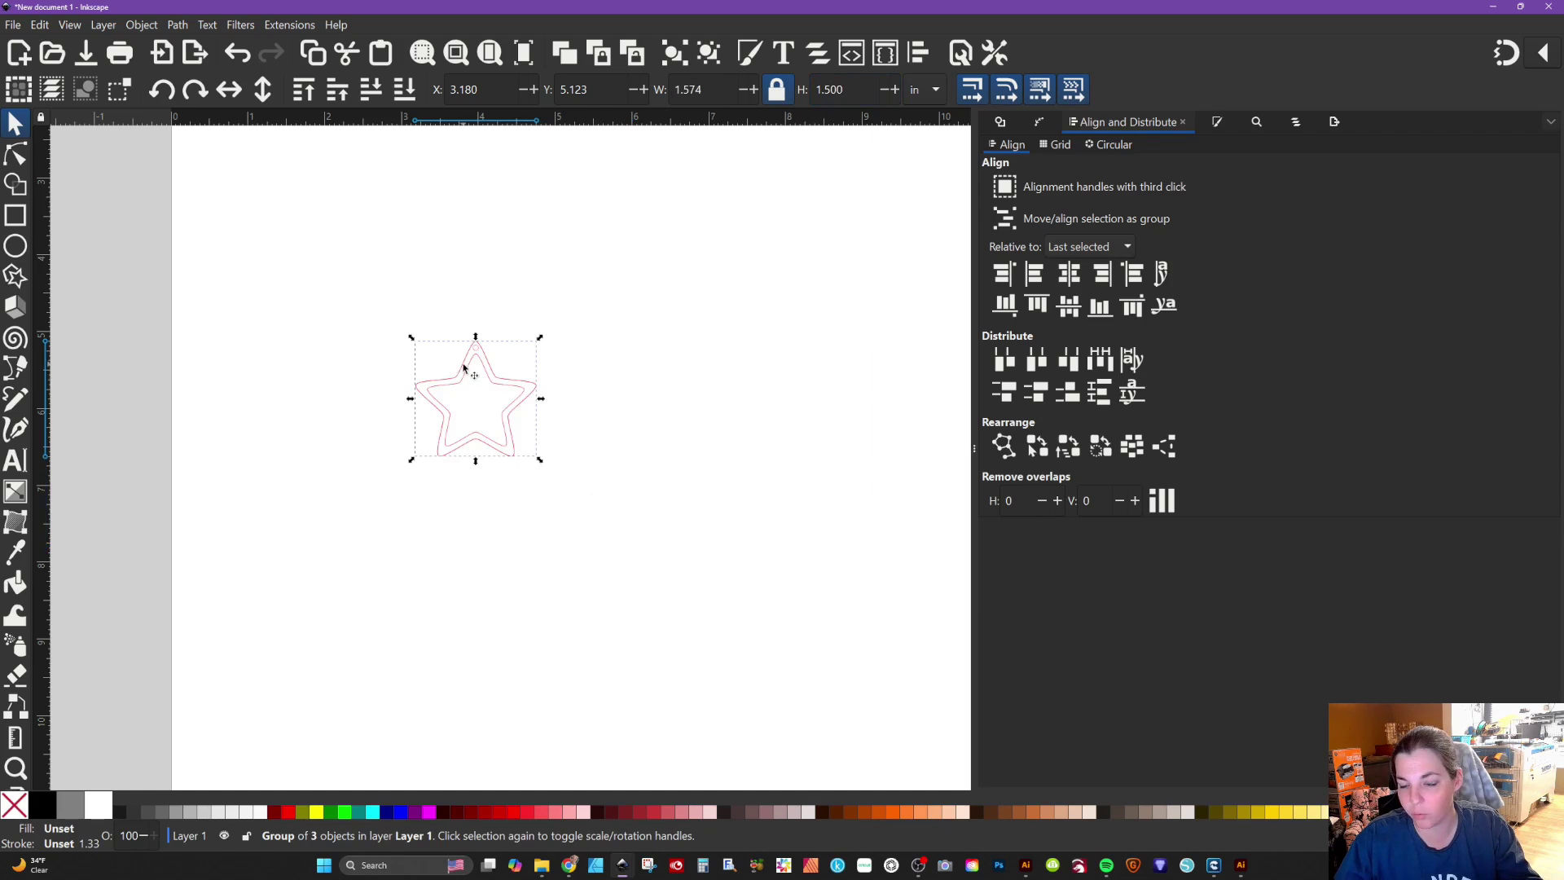
{"action": "scroll", "coordinate": [463, 370], "scroll_direction": "up", "scroll_amount": 5}
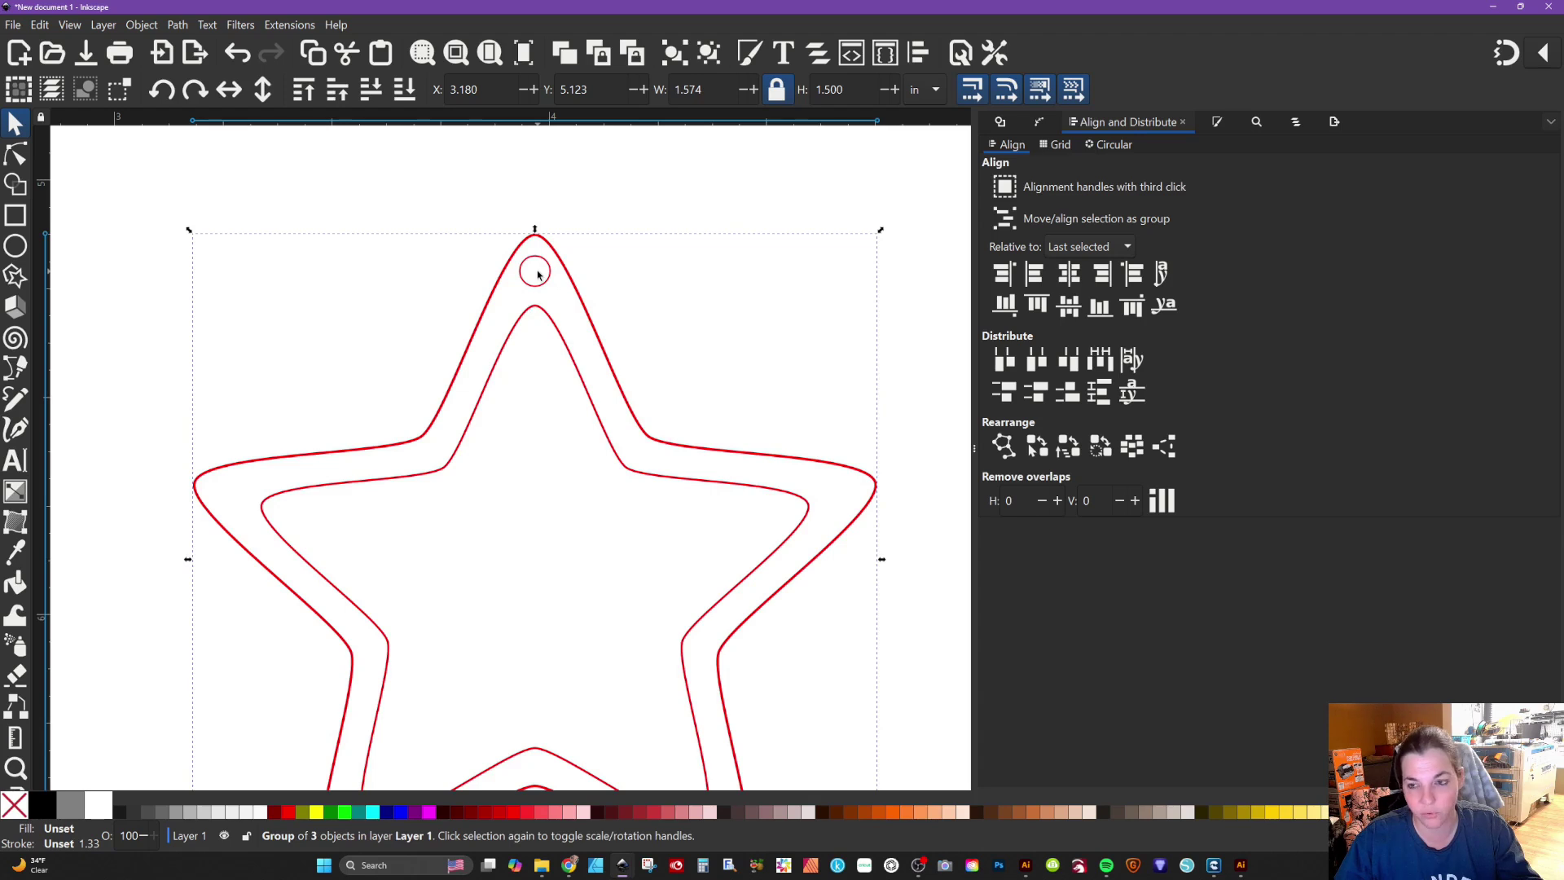
{"action": "left_click", "coordinate": [601, 261]}
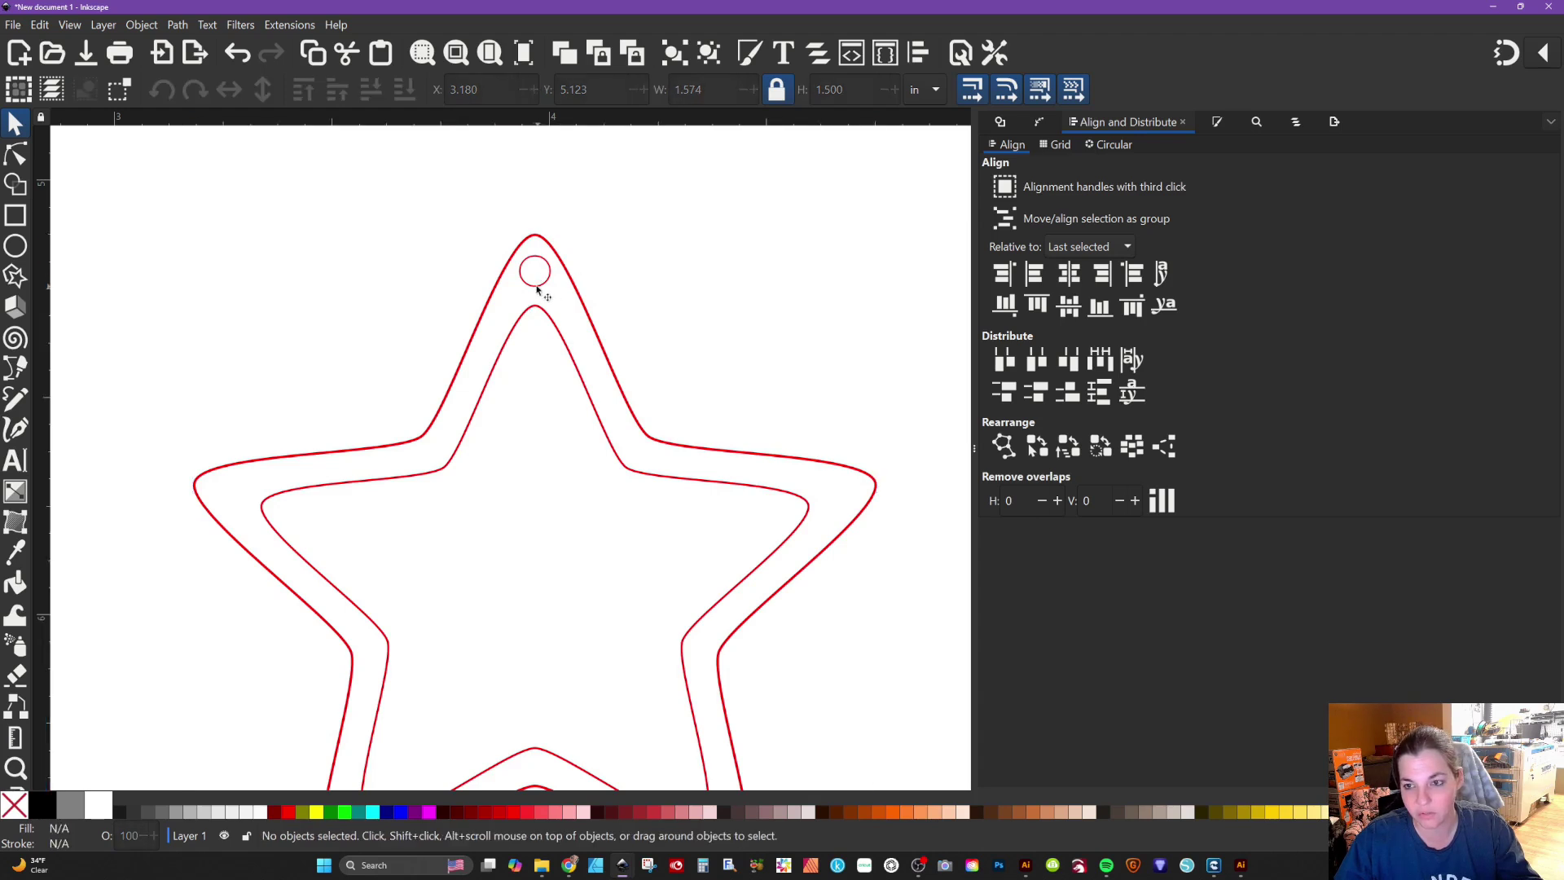
{"action": "left_click", "coordinate": [537, 288]}
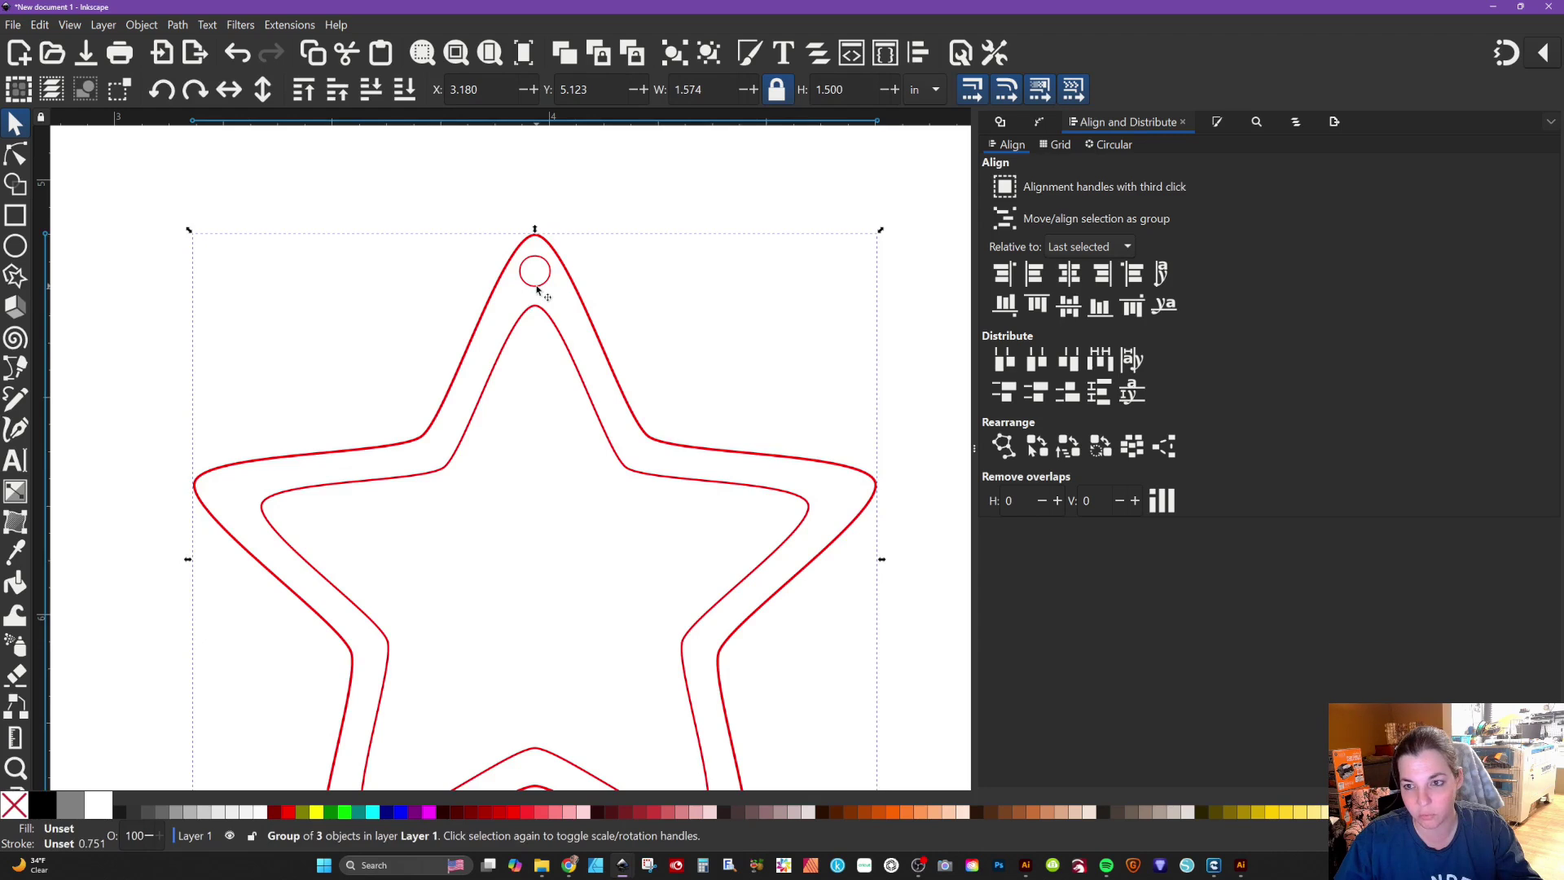
Step: Nudge the jump-ring hole slightly lower within the star's top point
{"action": "key", "text": "ctrl+shift+g"}
{"action": "key", "text": "Escape"}
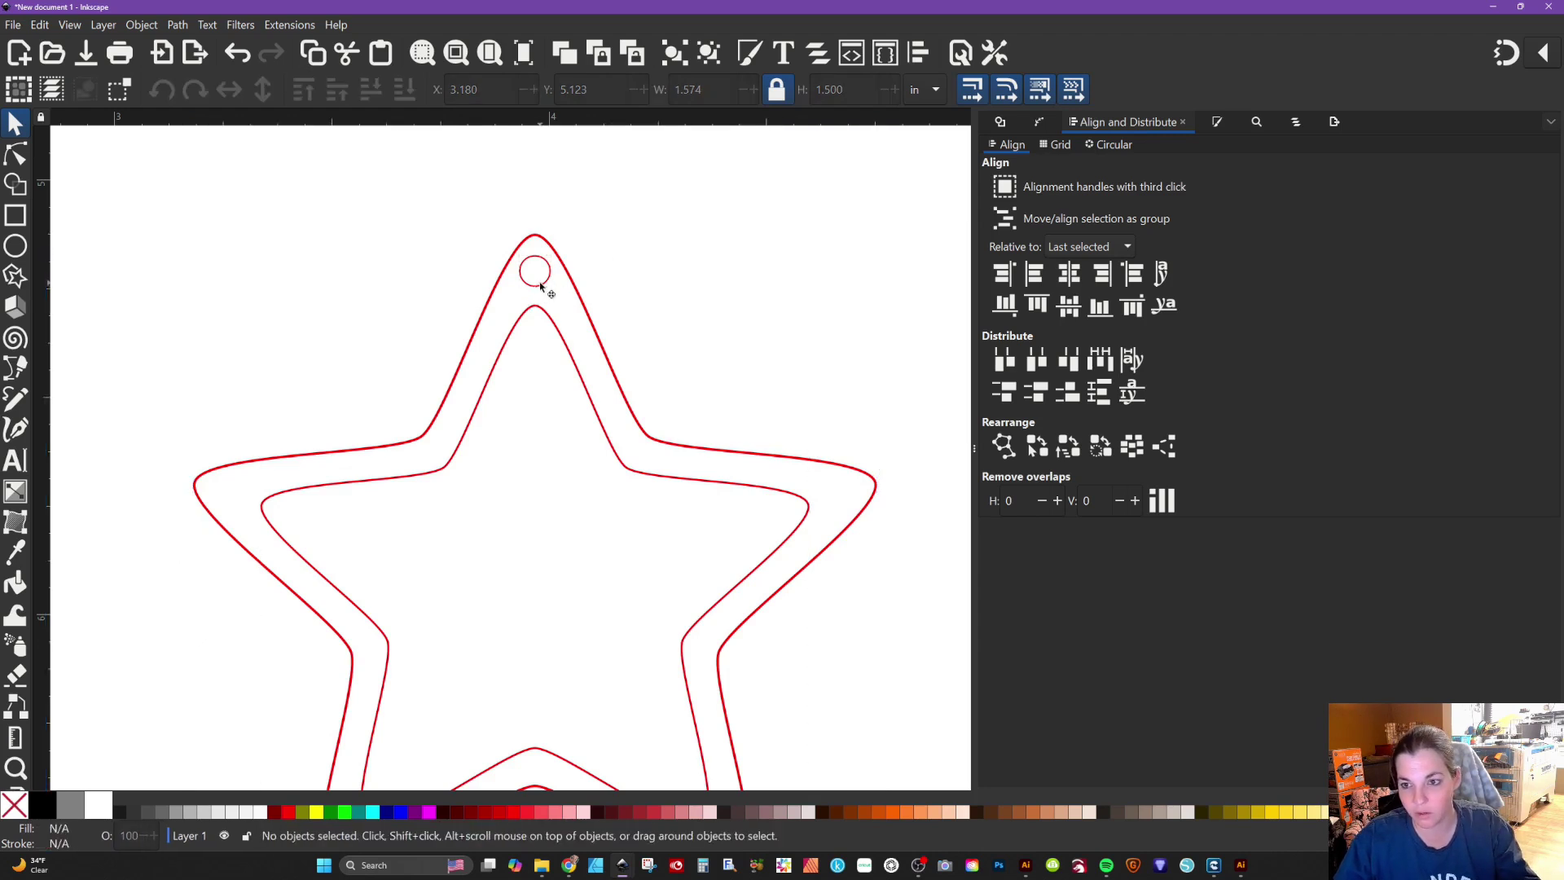
{"action": "left_click", "coordinate": [540, 285]}
{"action": "left_click_drag", "start_coordinate": [541, 284], "coordinate": [541, 294]}
{"action": "left_click", "coordinate": [674, 258]}
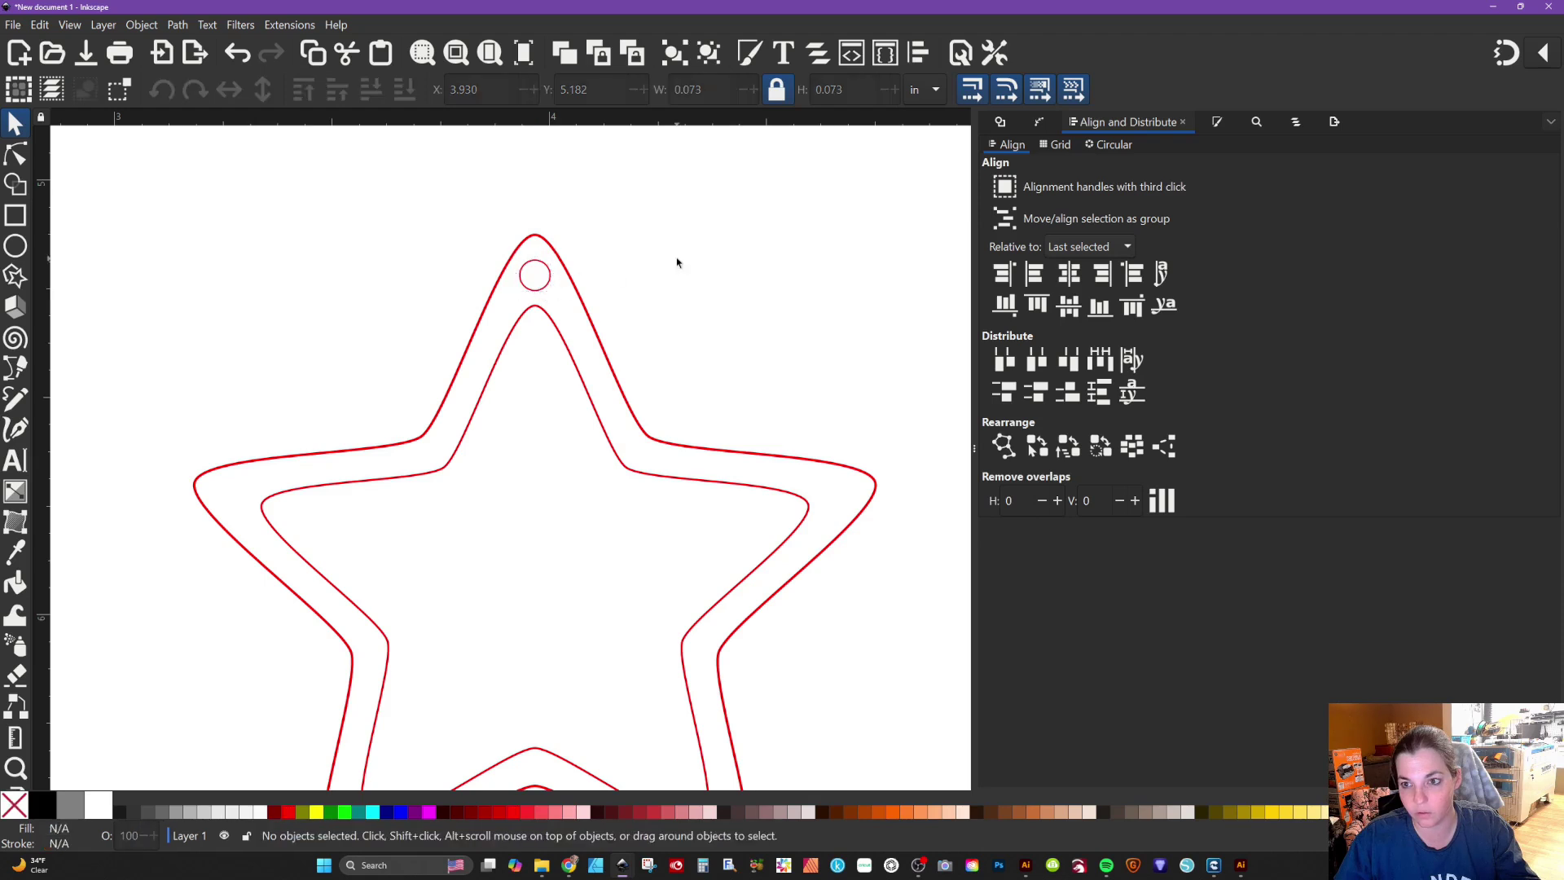
Step: Select the whole star design and bring it over into LightBurn
{"action": "scroll", "coordinate": [677, 259], "scroll_direction": "down", "scroll_amount": 2}
{"action": "left_click_drag", "start_coordinate": [395, 214], "coordinate": [848, 706]}
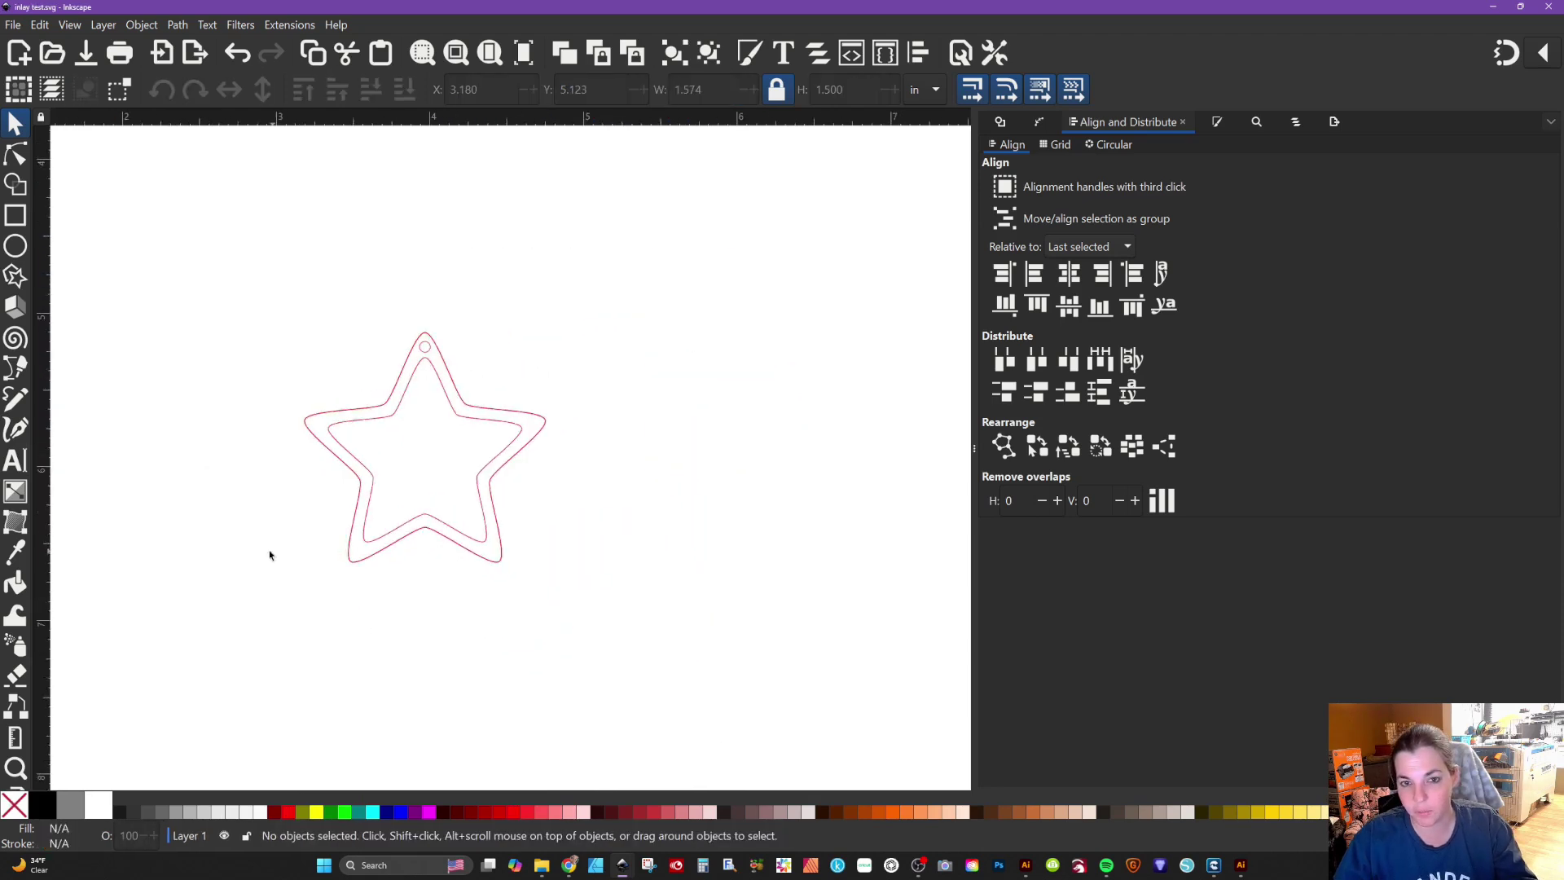
{"action": "scroll", "coordinate": [270, 556], "scroll_direction": "down", "scroll_amount": 1}
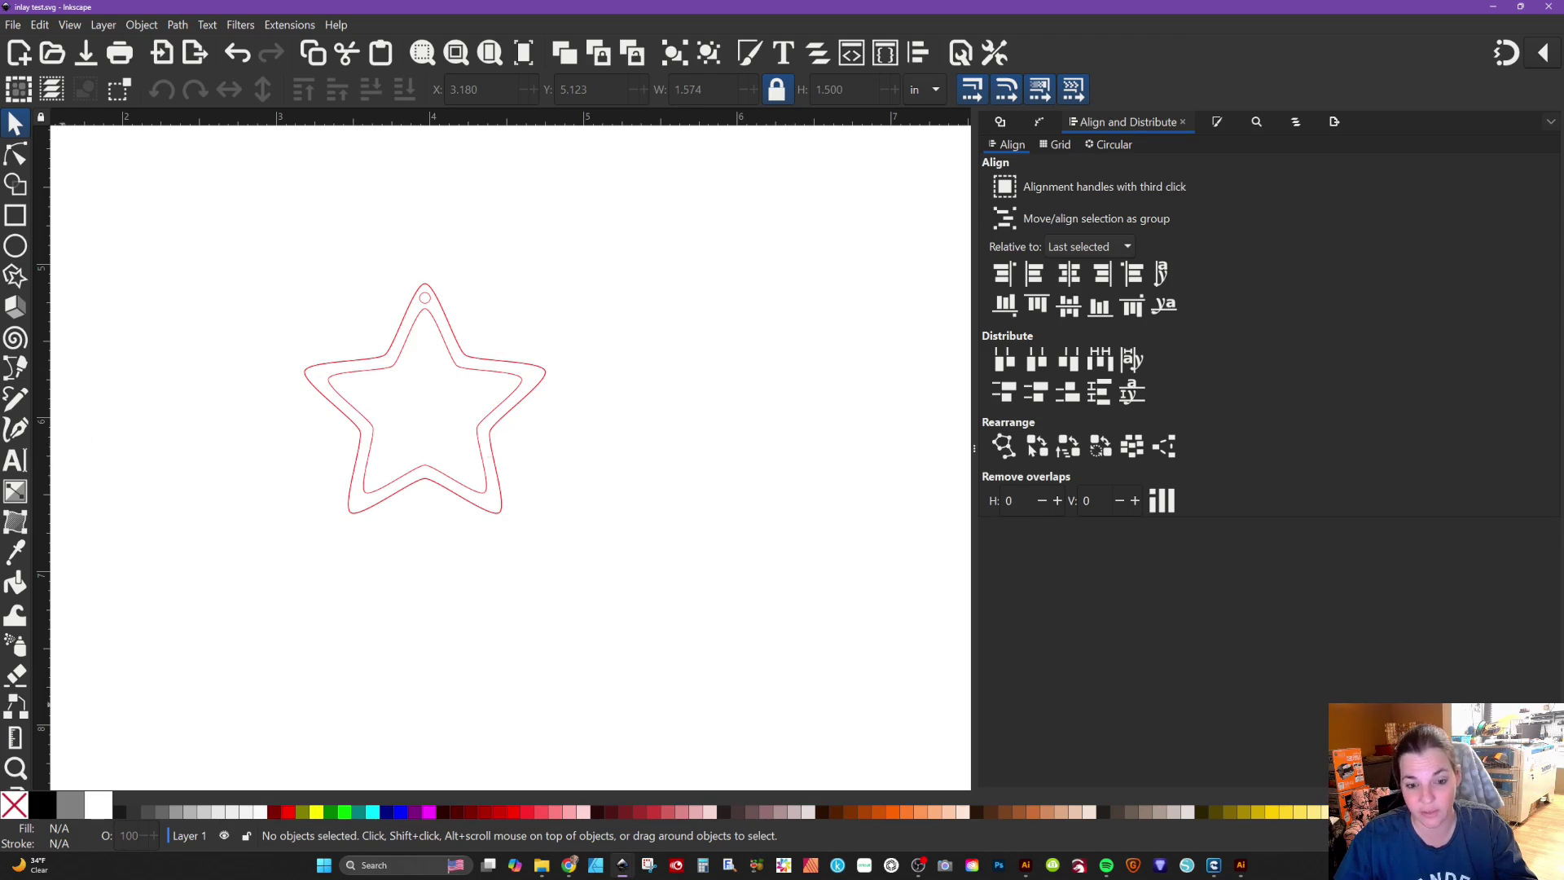
{"action": "key", "text": "alt+Tab"}
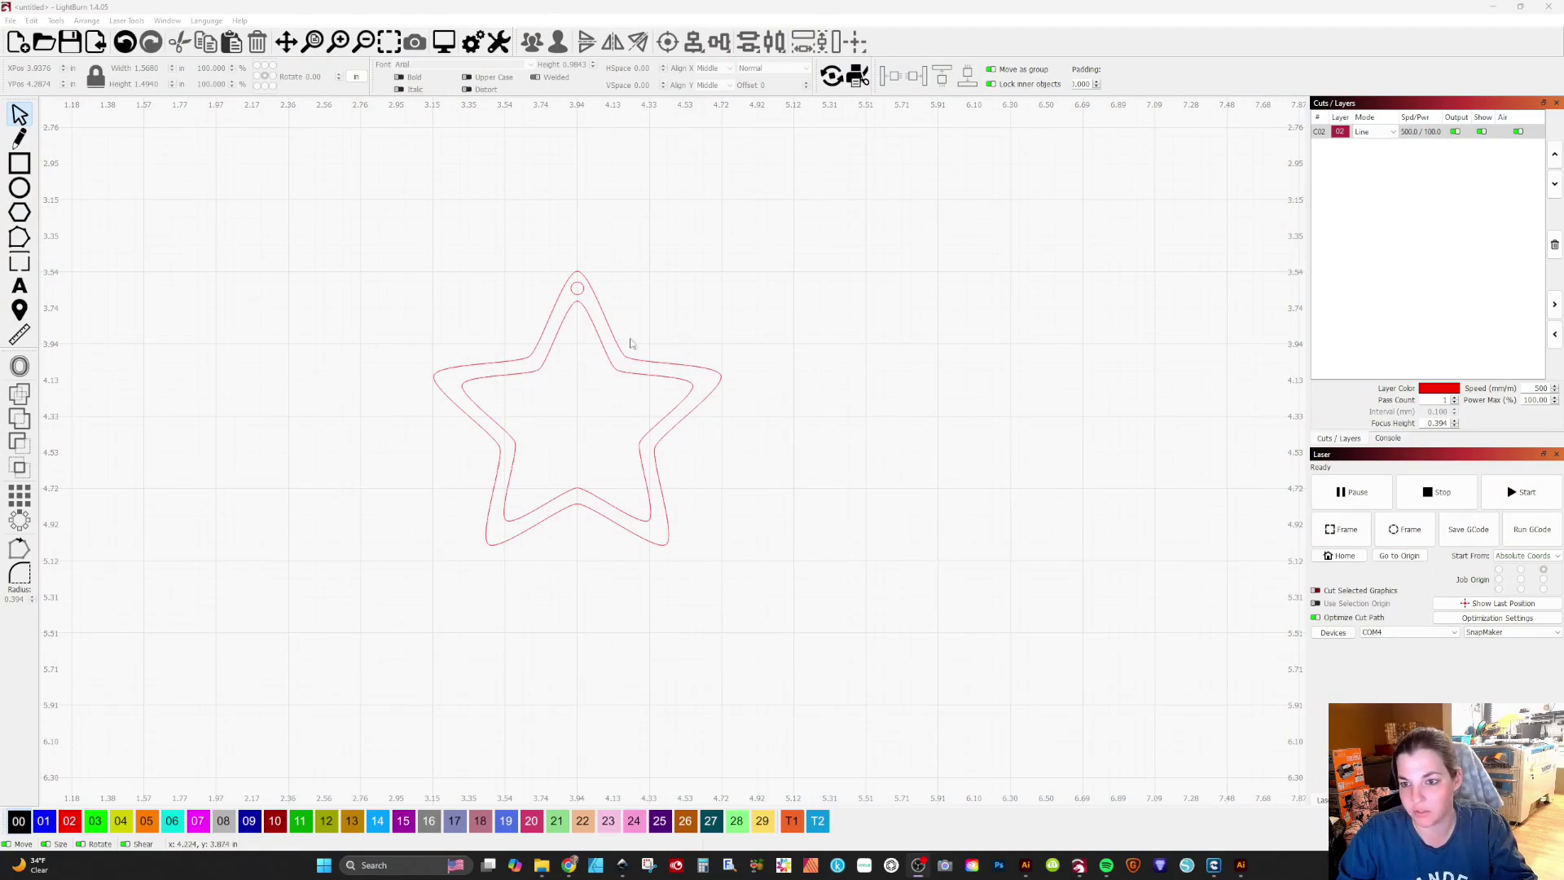
Step: Ungroup the imported star design into separate outlines
{"action": "left_click", "coordinate": [601, 353]}
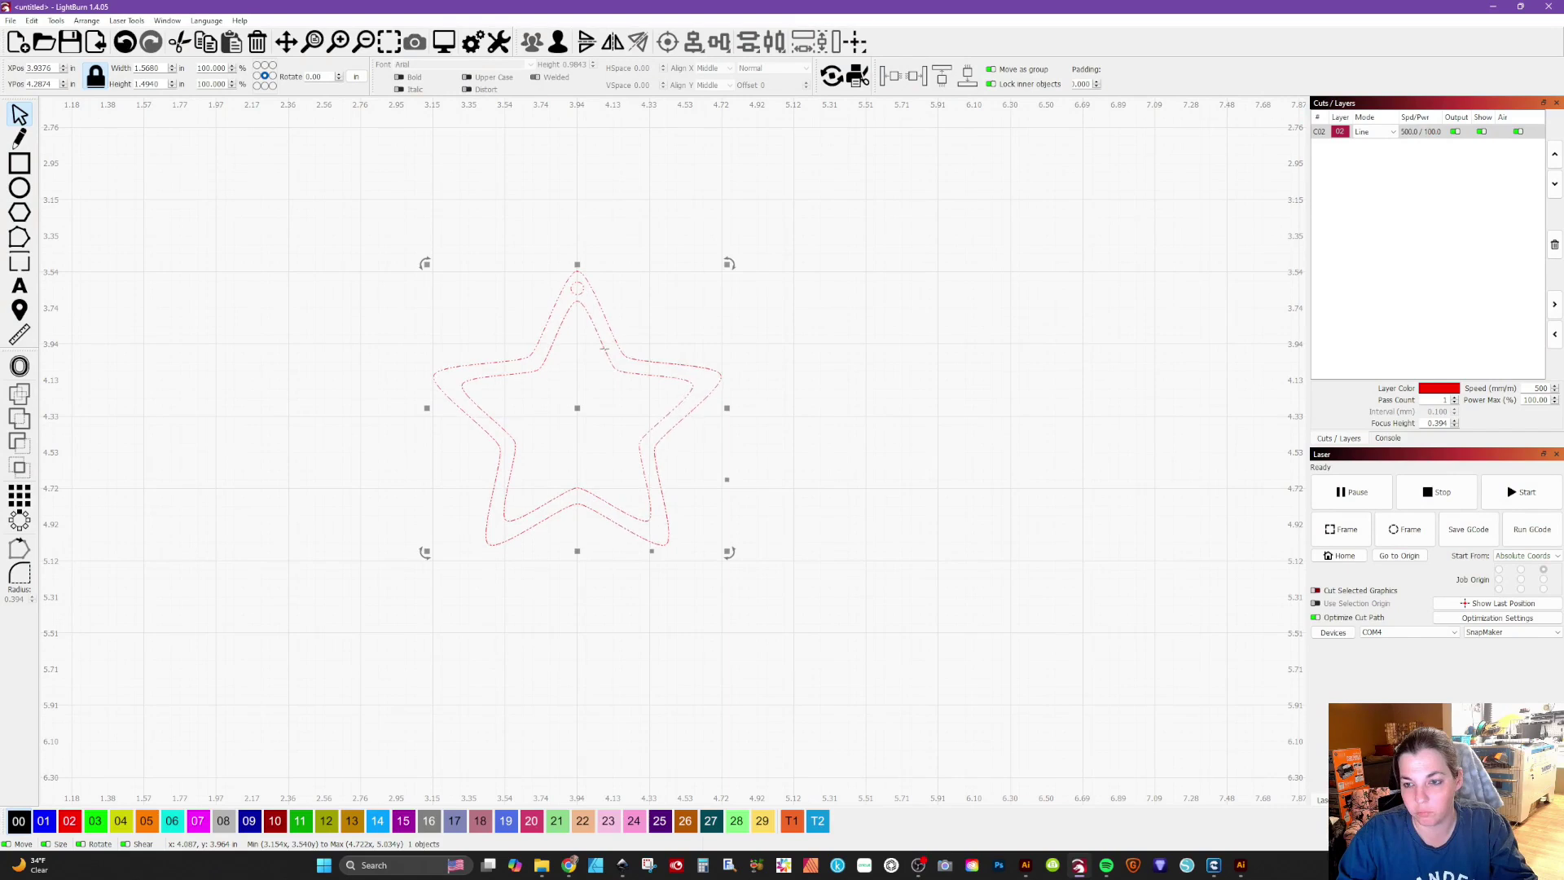
{"action": "right_click", "coordinate": [607, 355]}
{"action": "left_click", "coordinate": [641, 467]}
{"action": "left_click", "coordinate": [290, 291]}
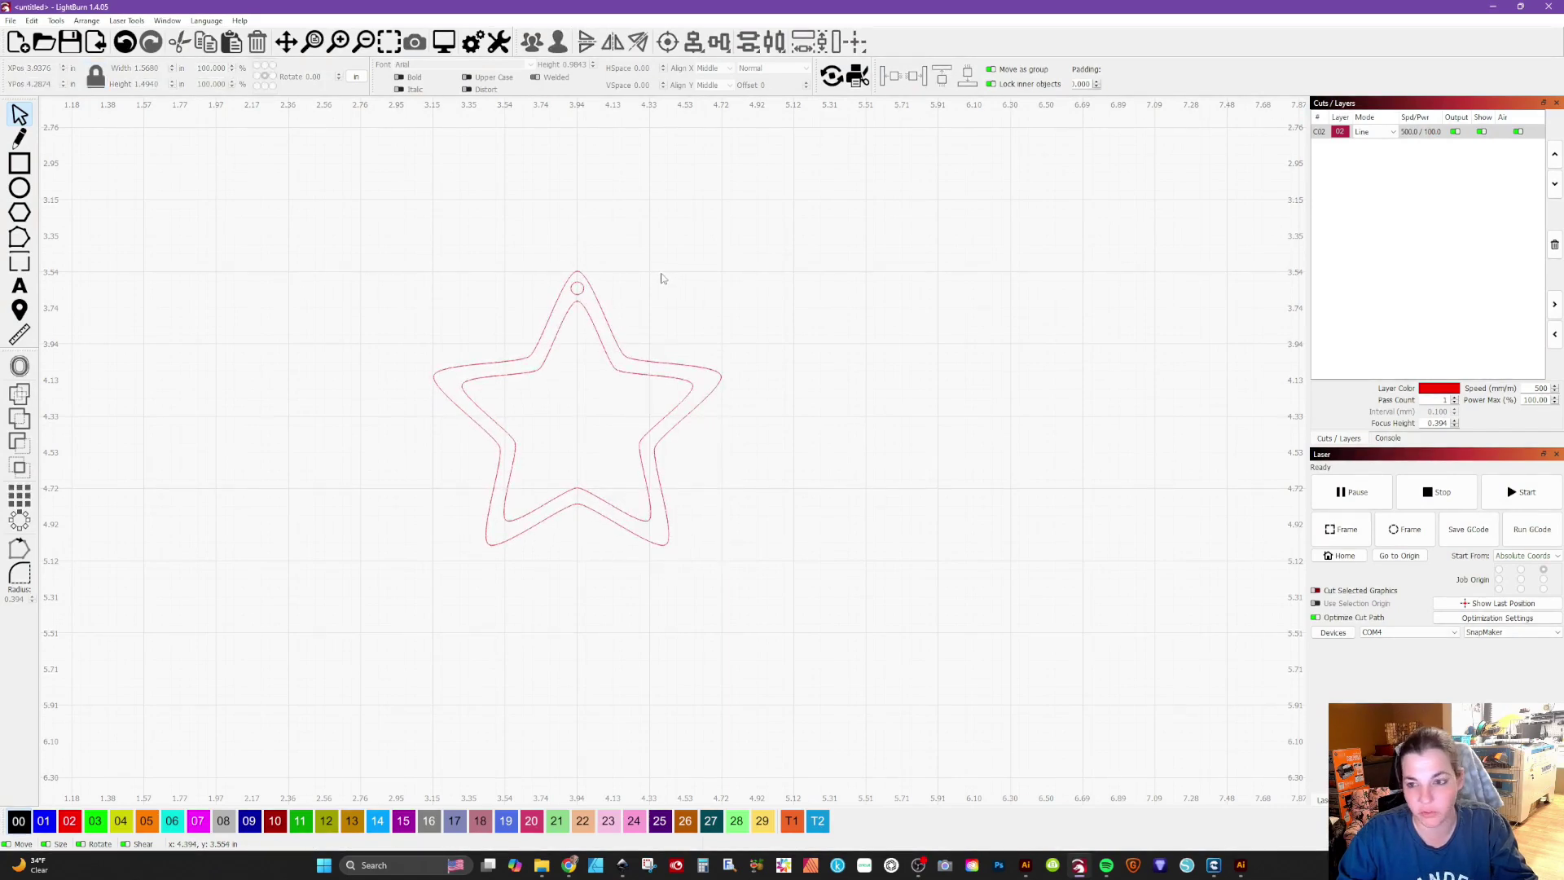
Step: Move the inner star outline to the right of the double-outline earring piece
{"action": "left_click", "coordinate": [616, 367]}
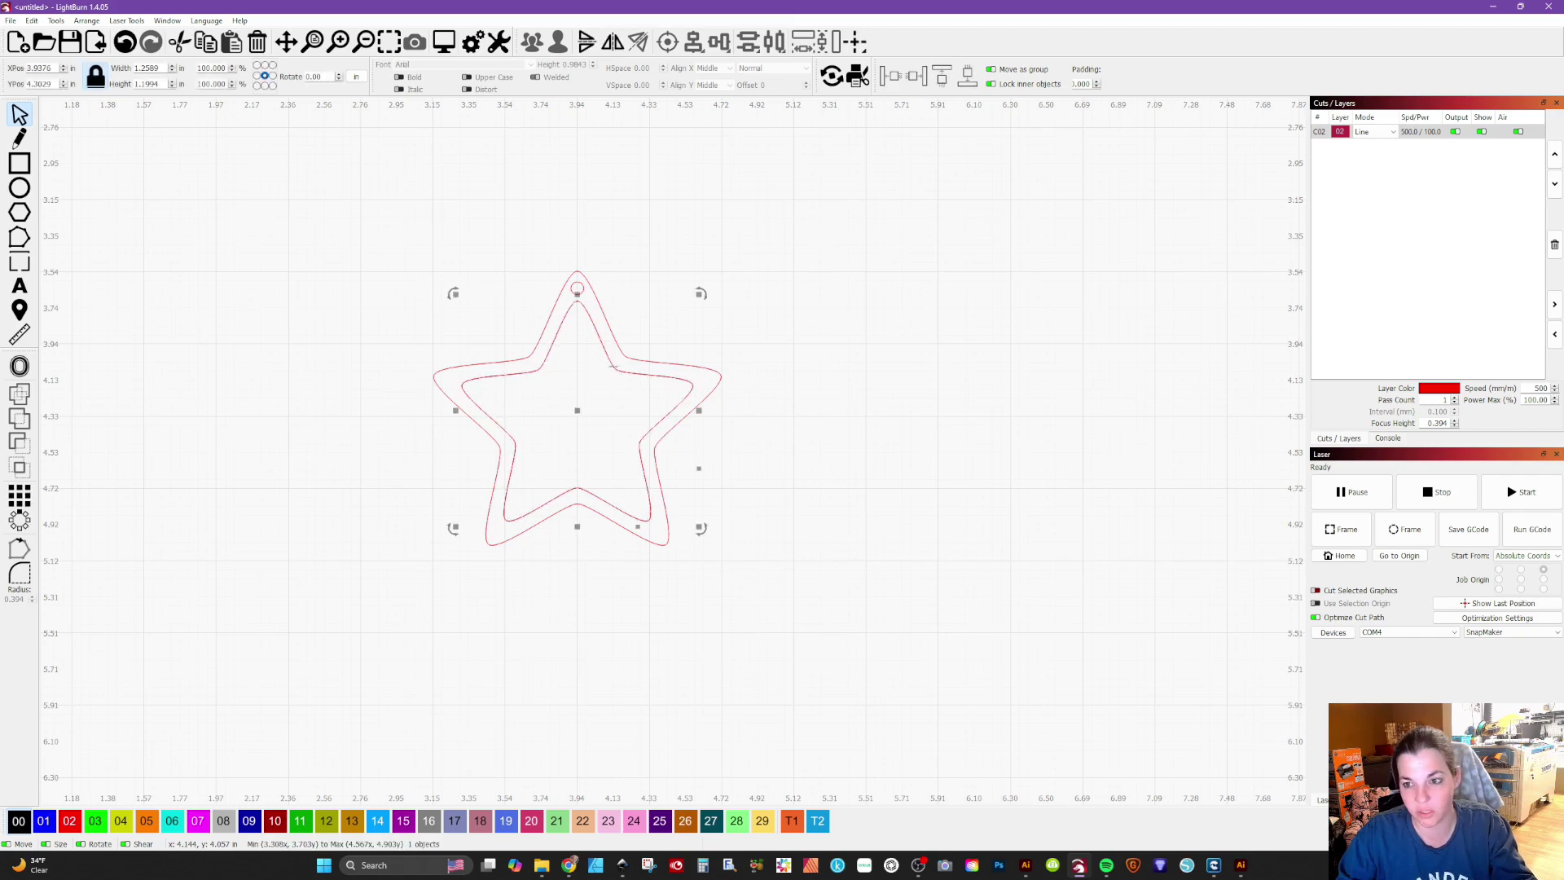
{"action": "left_click_drag", "start_coordinate": [615, 366], "coordinate": [931, 380]}
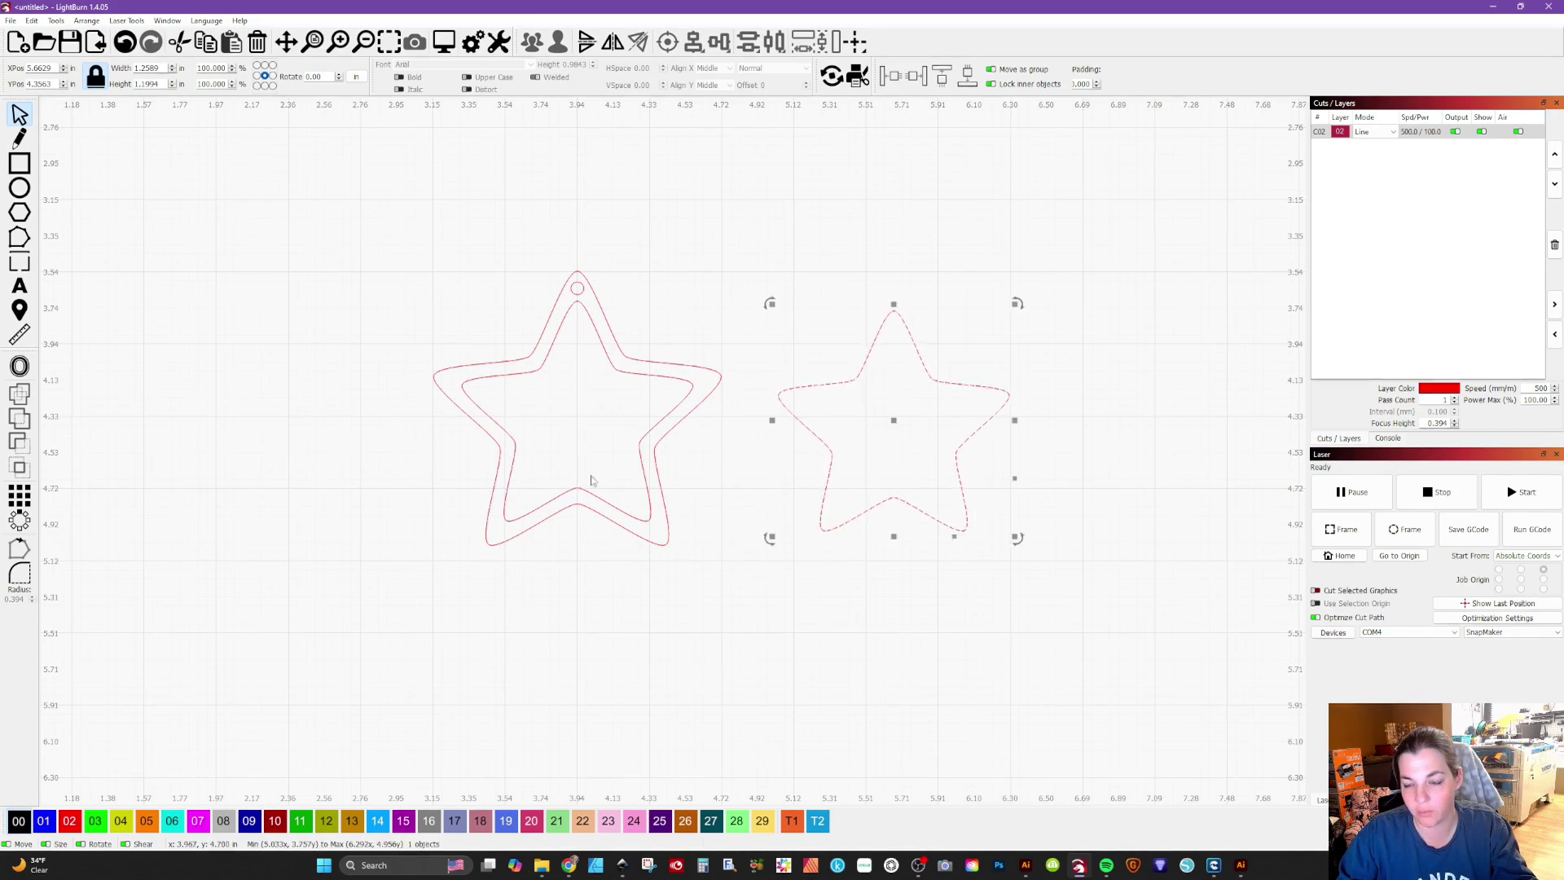
{"action": "left_click", "coordinate": [541, 261]}
{"action": "left_click_drag", "start_coordinate": [388, 223], "coordinate": [761, 603]}
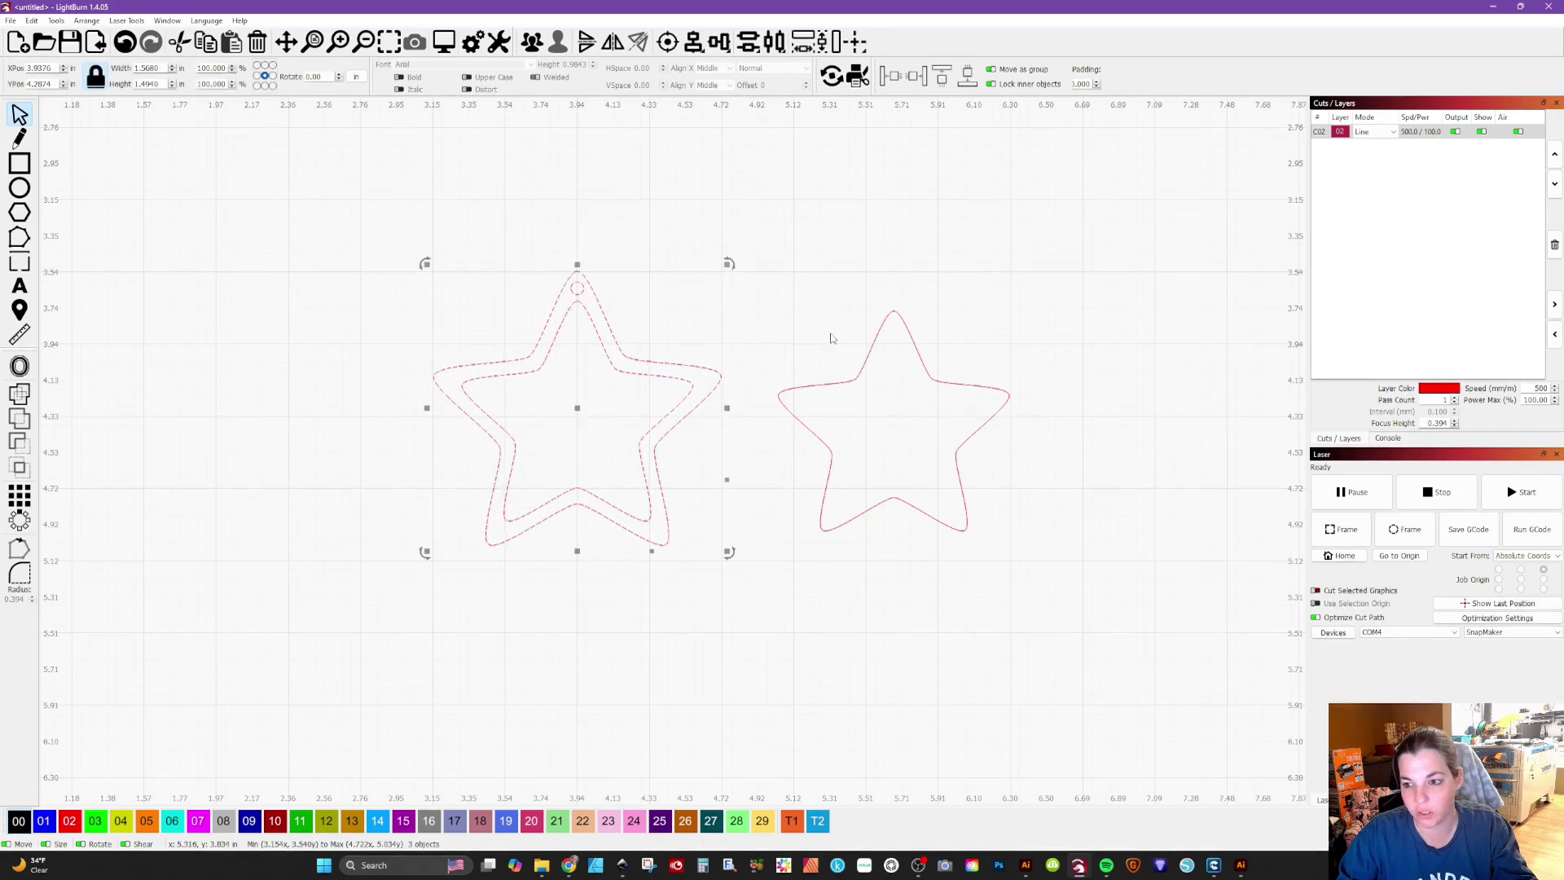
{"action": "left_click", "coordinate": [845, 380]}
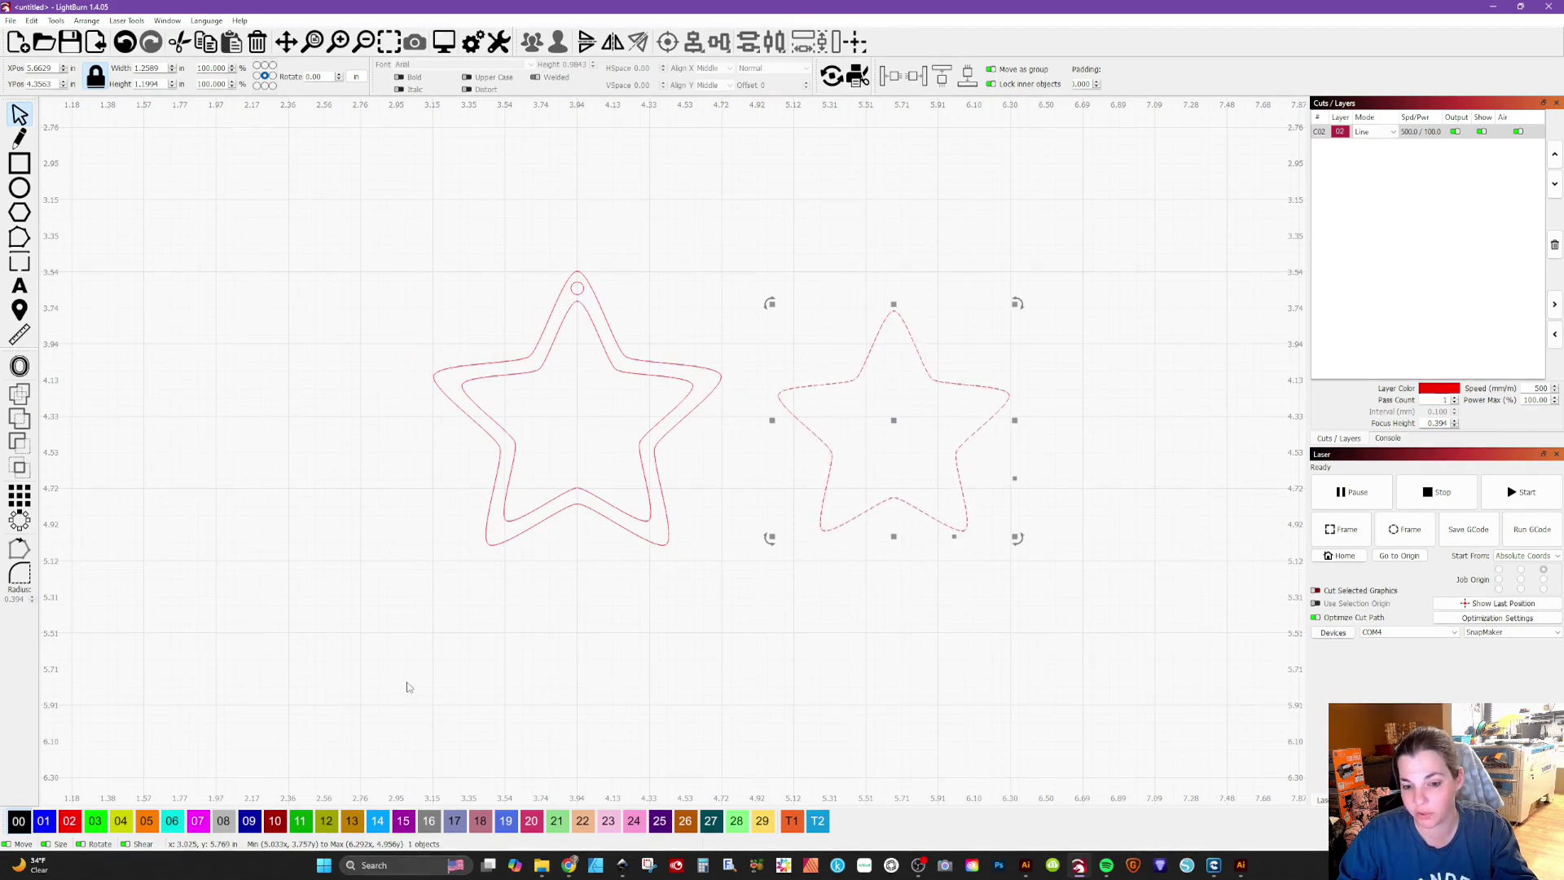
Step: Put the inlay star on orange layer C05 with speed 20, powers 60%/90%, 0.01 in outward kerf
{"action": "left_click", "coordinate": [147, 822]}
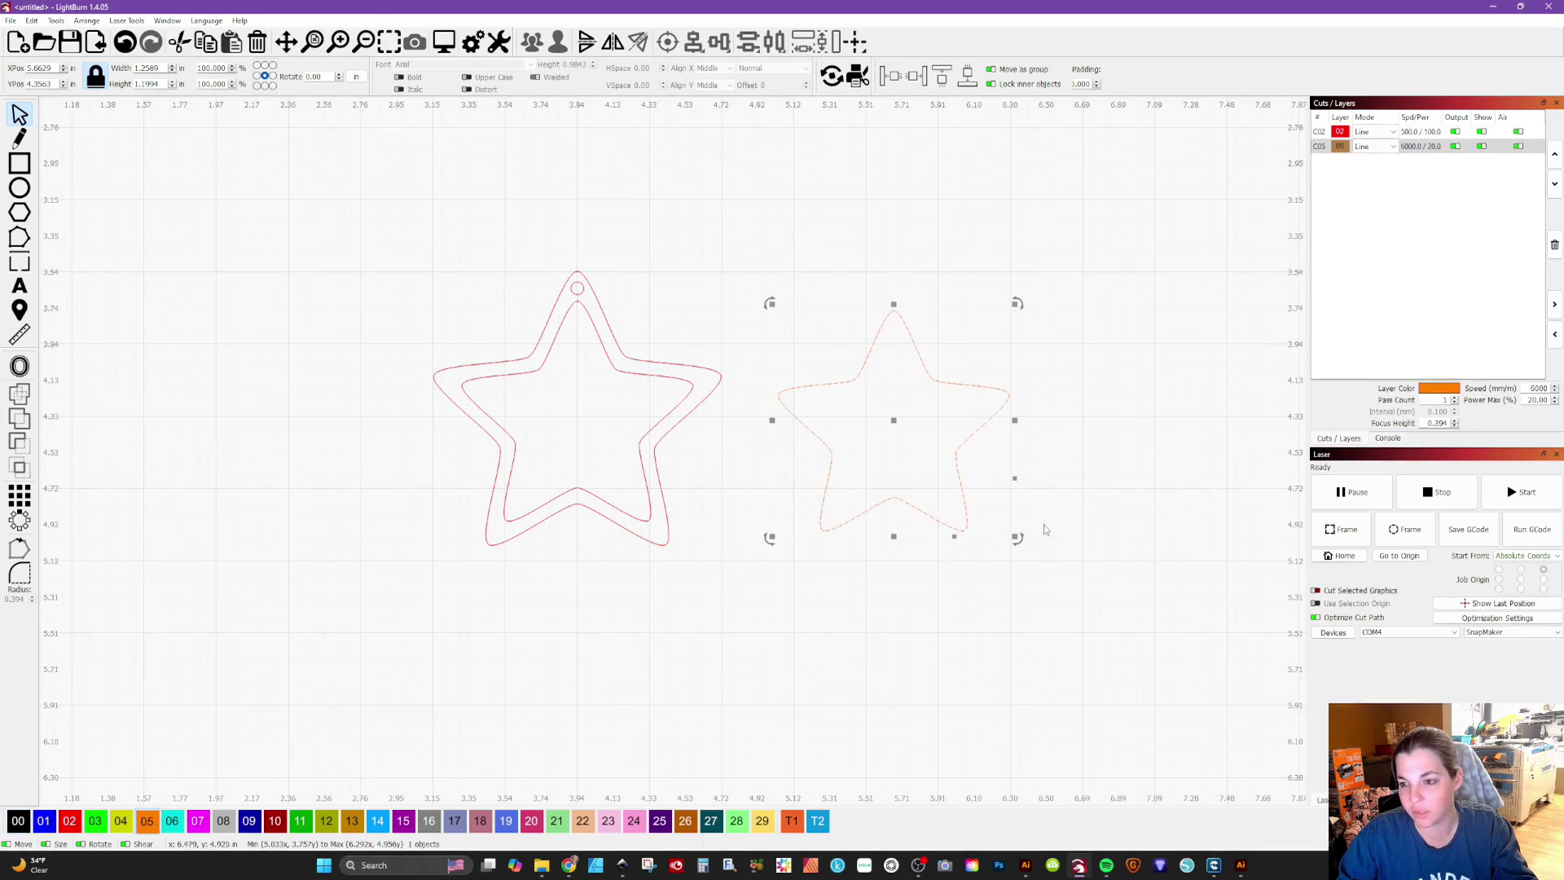
{"action": "left_click", "coordinate": [681, 321]}
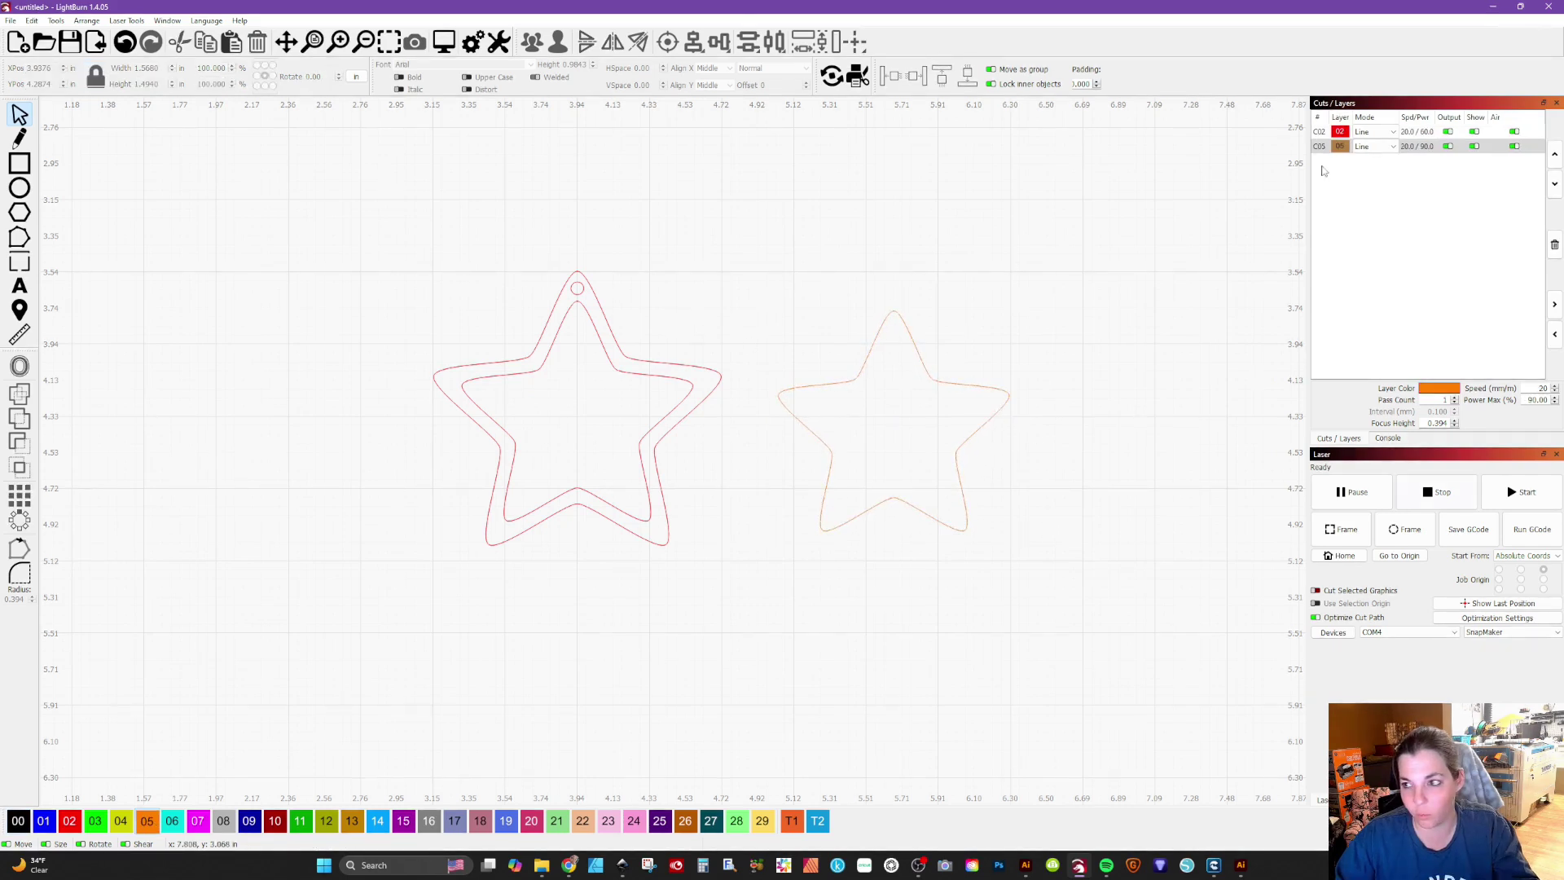
{"action": "double_click", "coordinate": [1340, 133]}
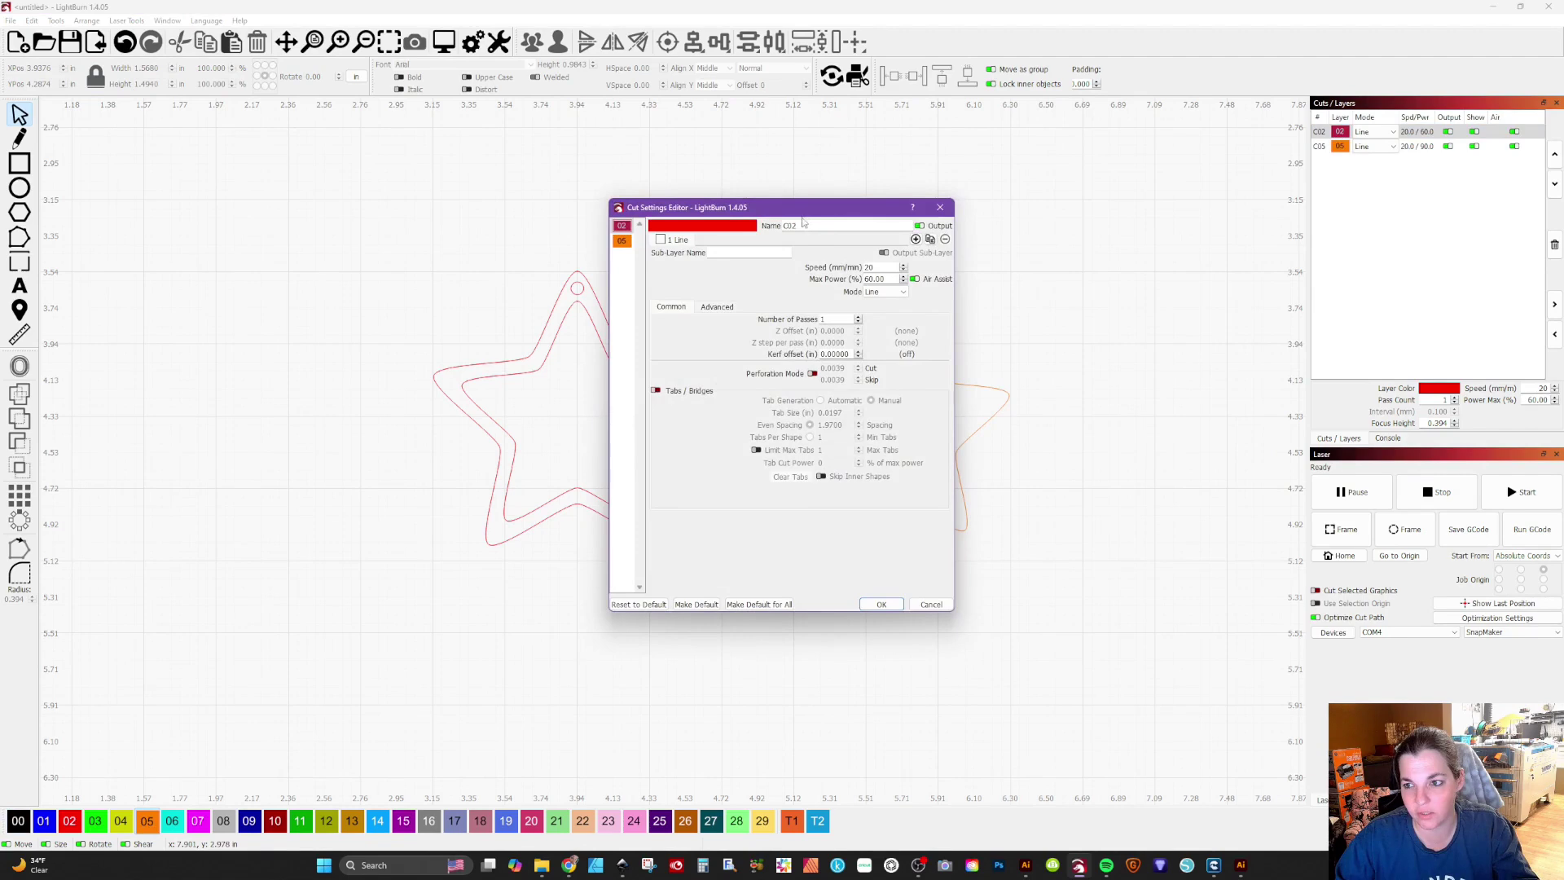
{"action": "left_click_drag", "start_coordinate": [804, 212], "coordinate": [531, 267]}
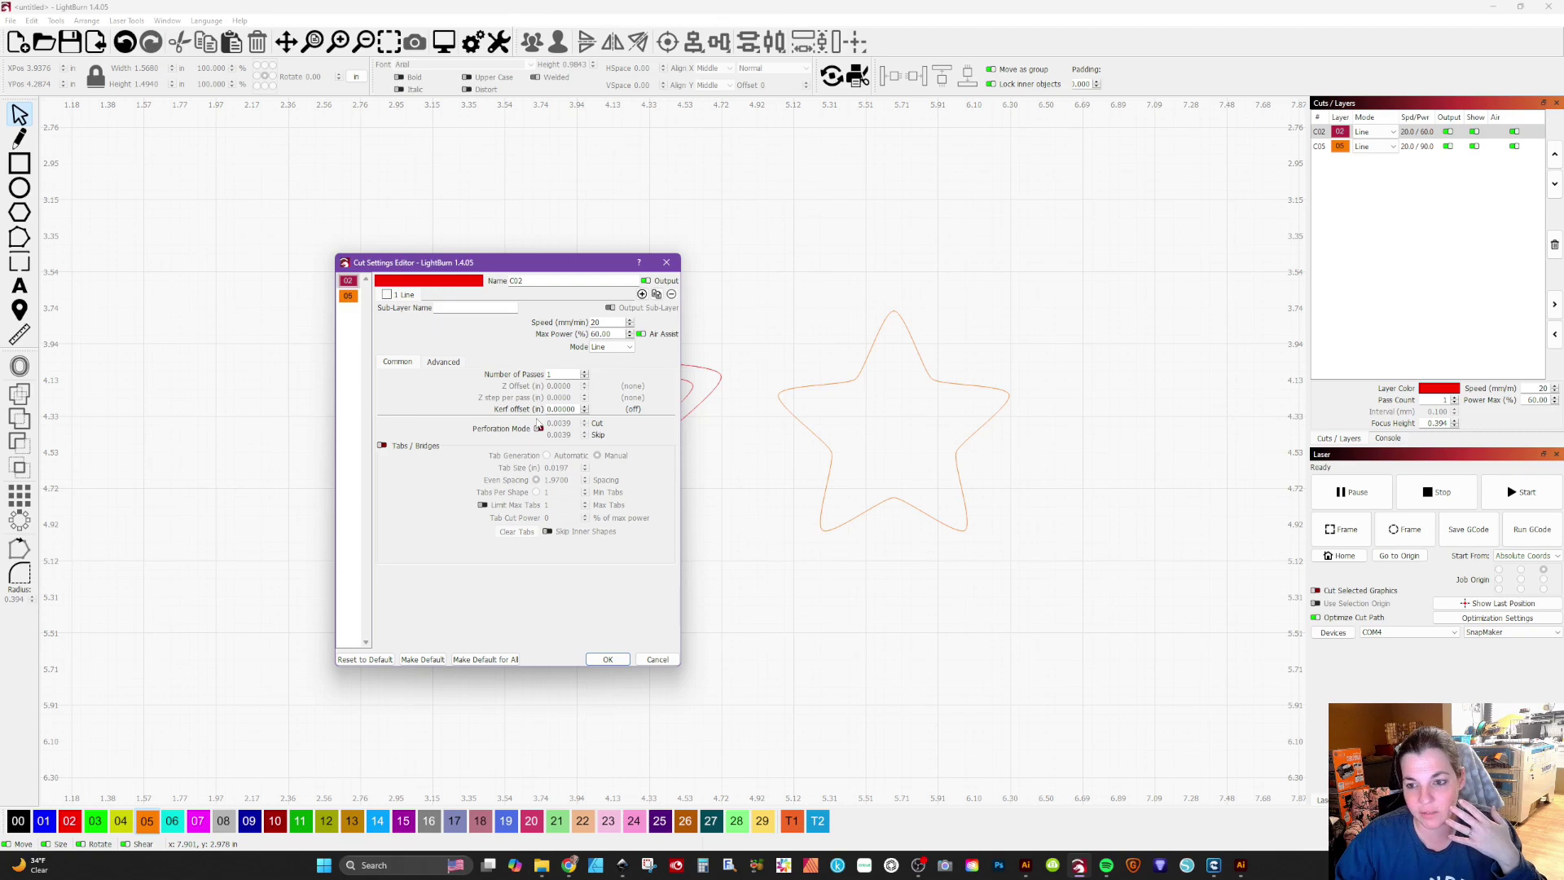
{"action": "left_click", "coordinate": [667, 262]}
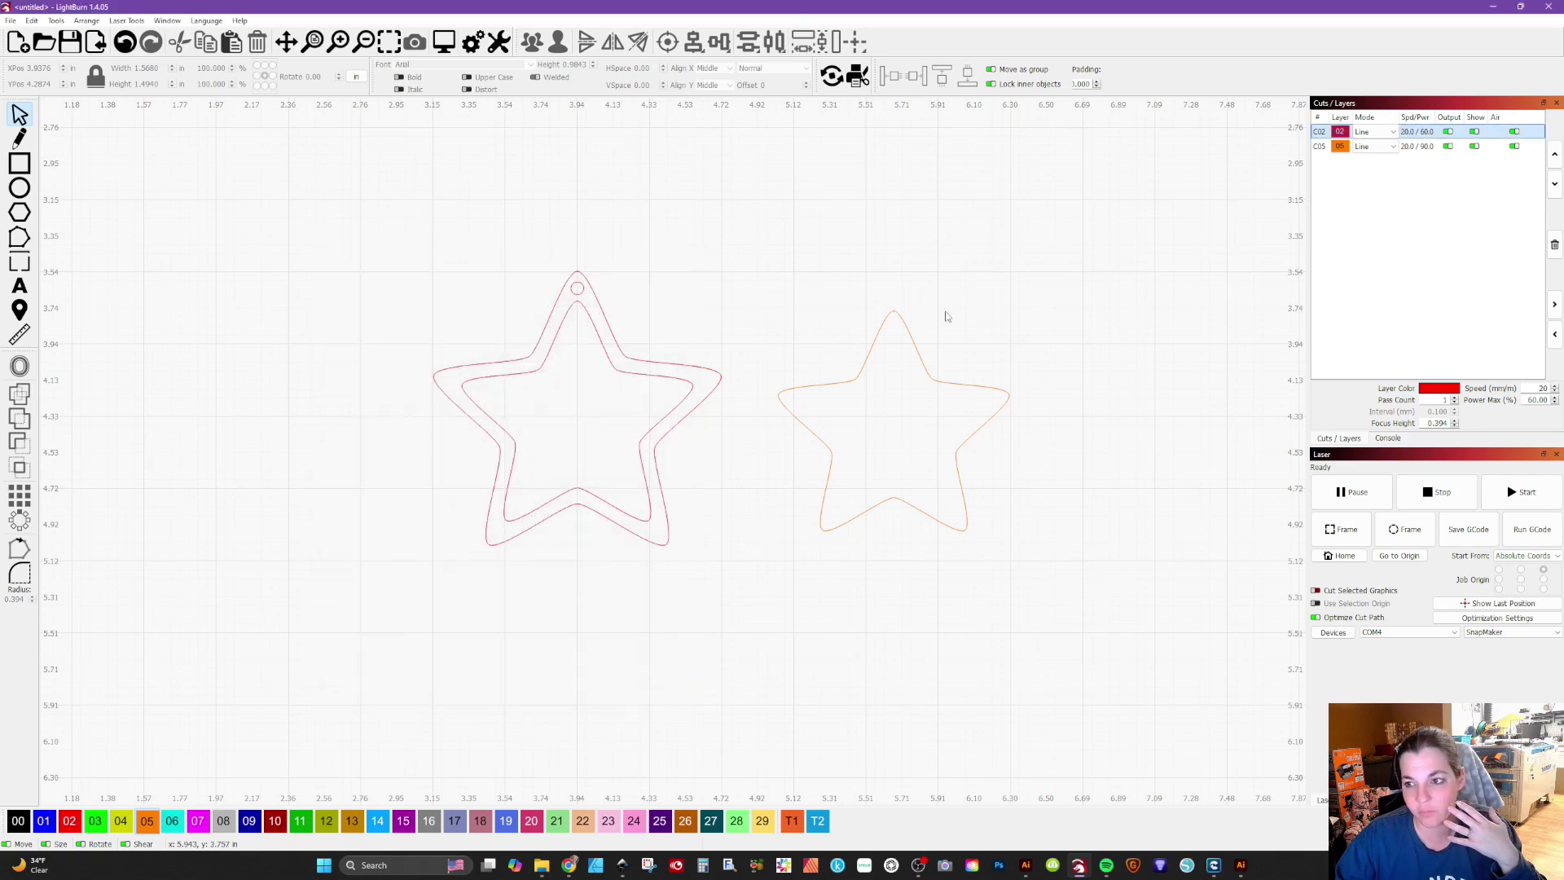
{"action": "double_click", "coordinate": [1341, 148]}
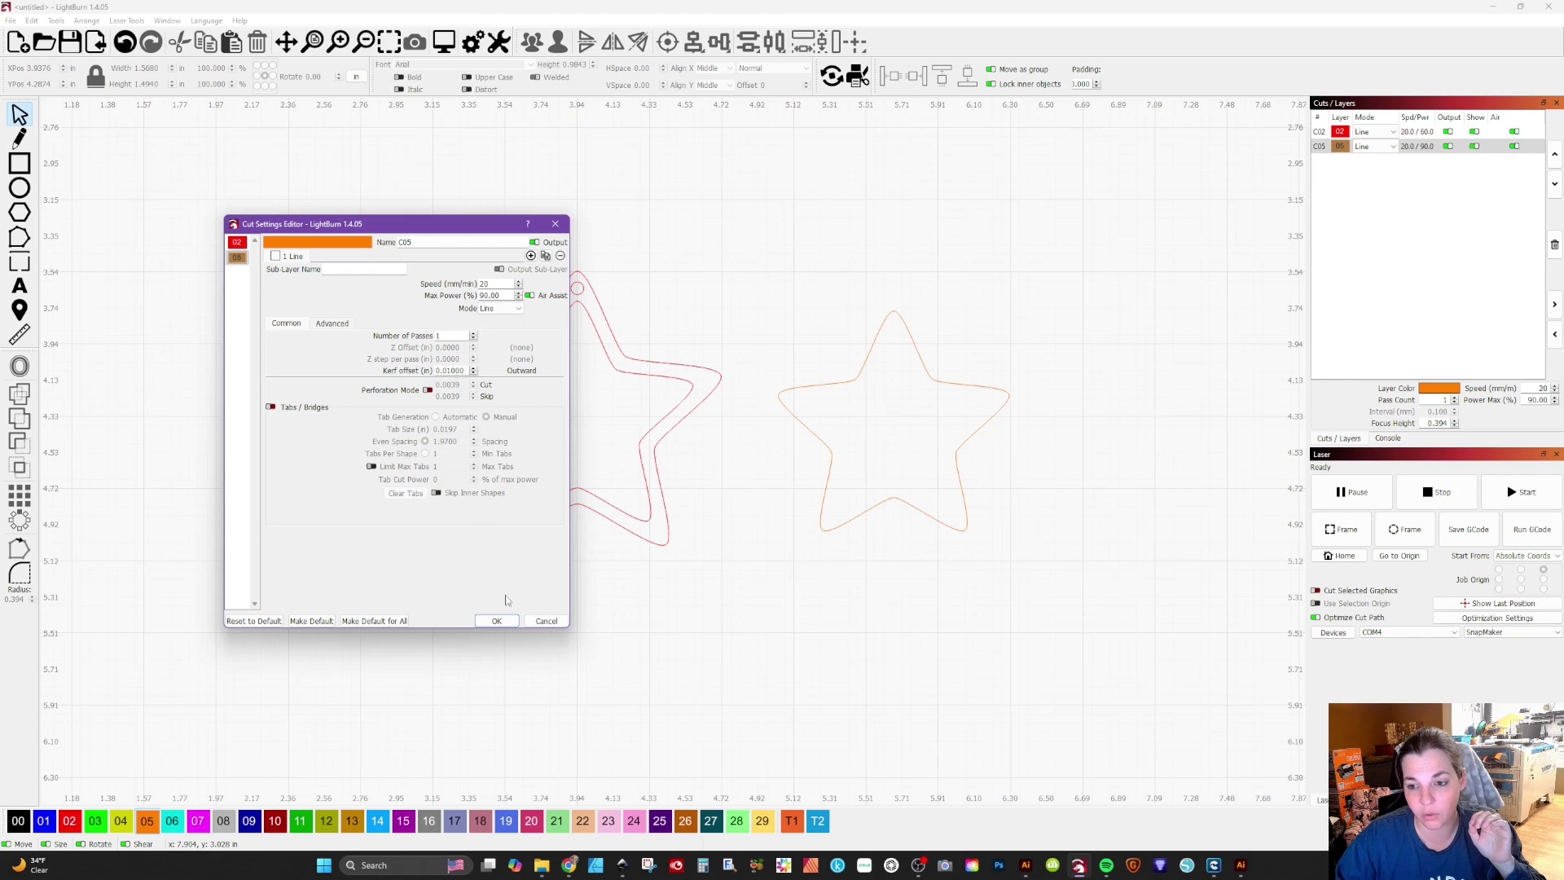
{"action": "left_click", "coordinate": [497, 621]}
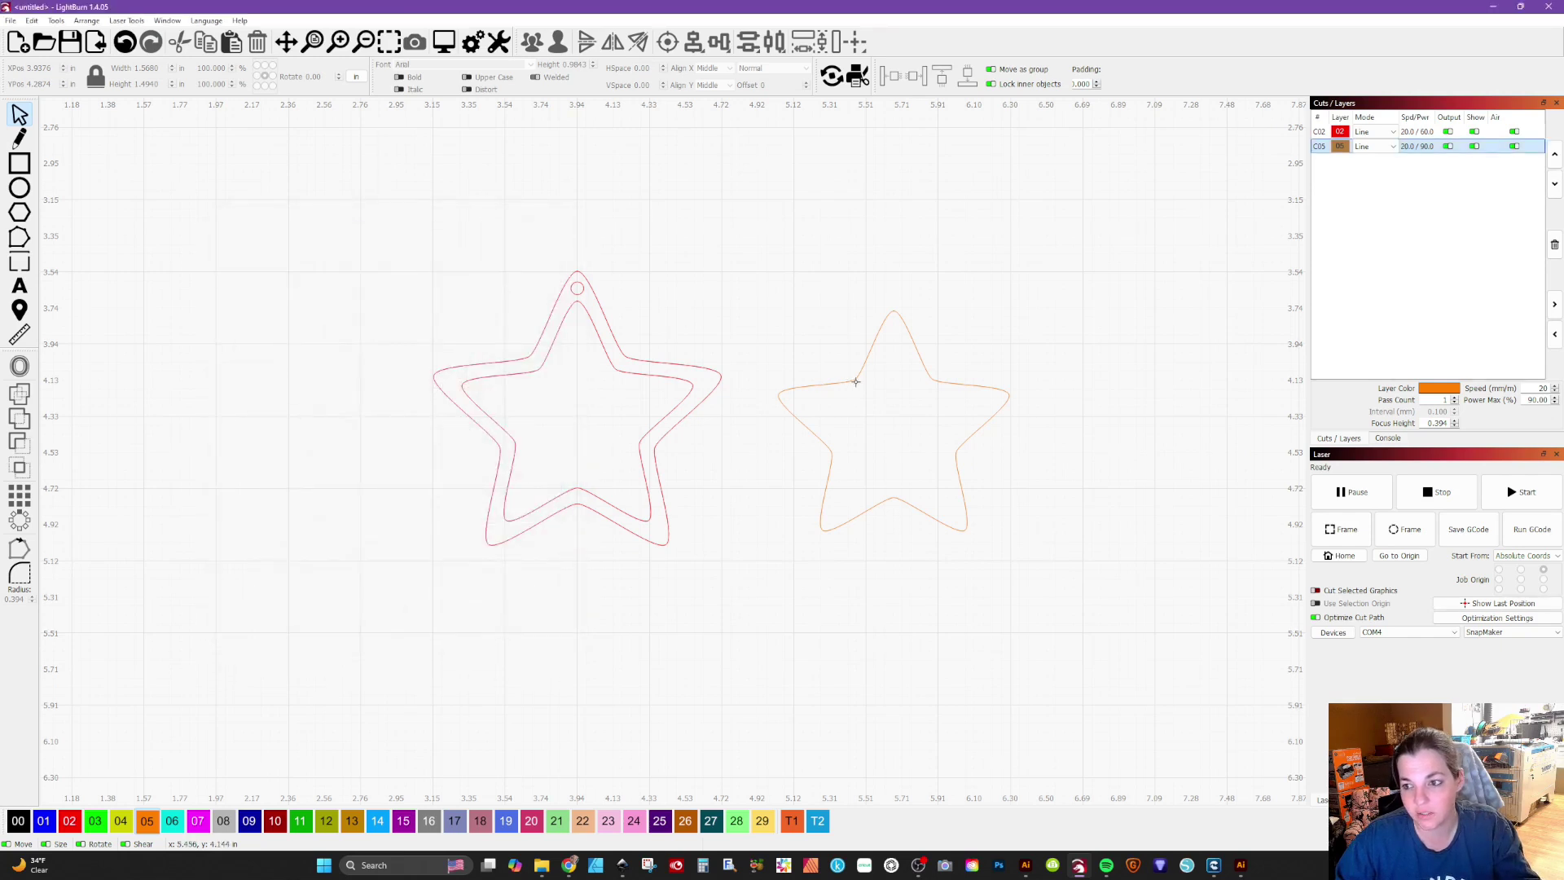
{"action": "left_click", "coordinate": [852, 381]}
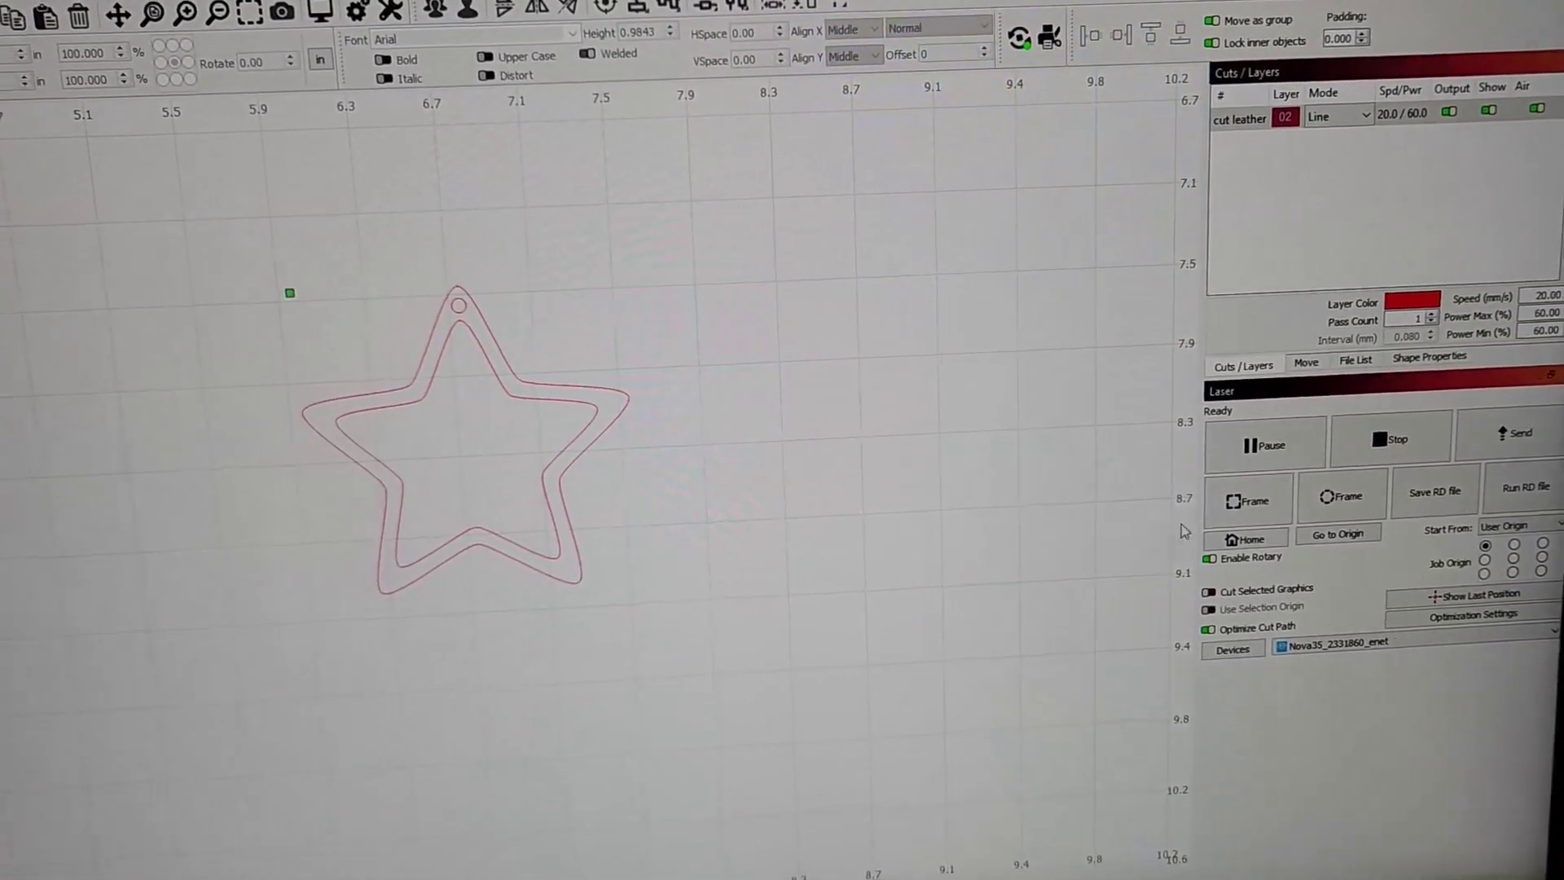
Step: Send the star outline job to the laser under the file name 'star'
{"action": "left_click", "coordinate": [1556, 430]}
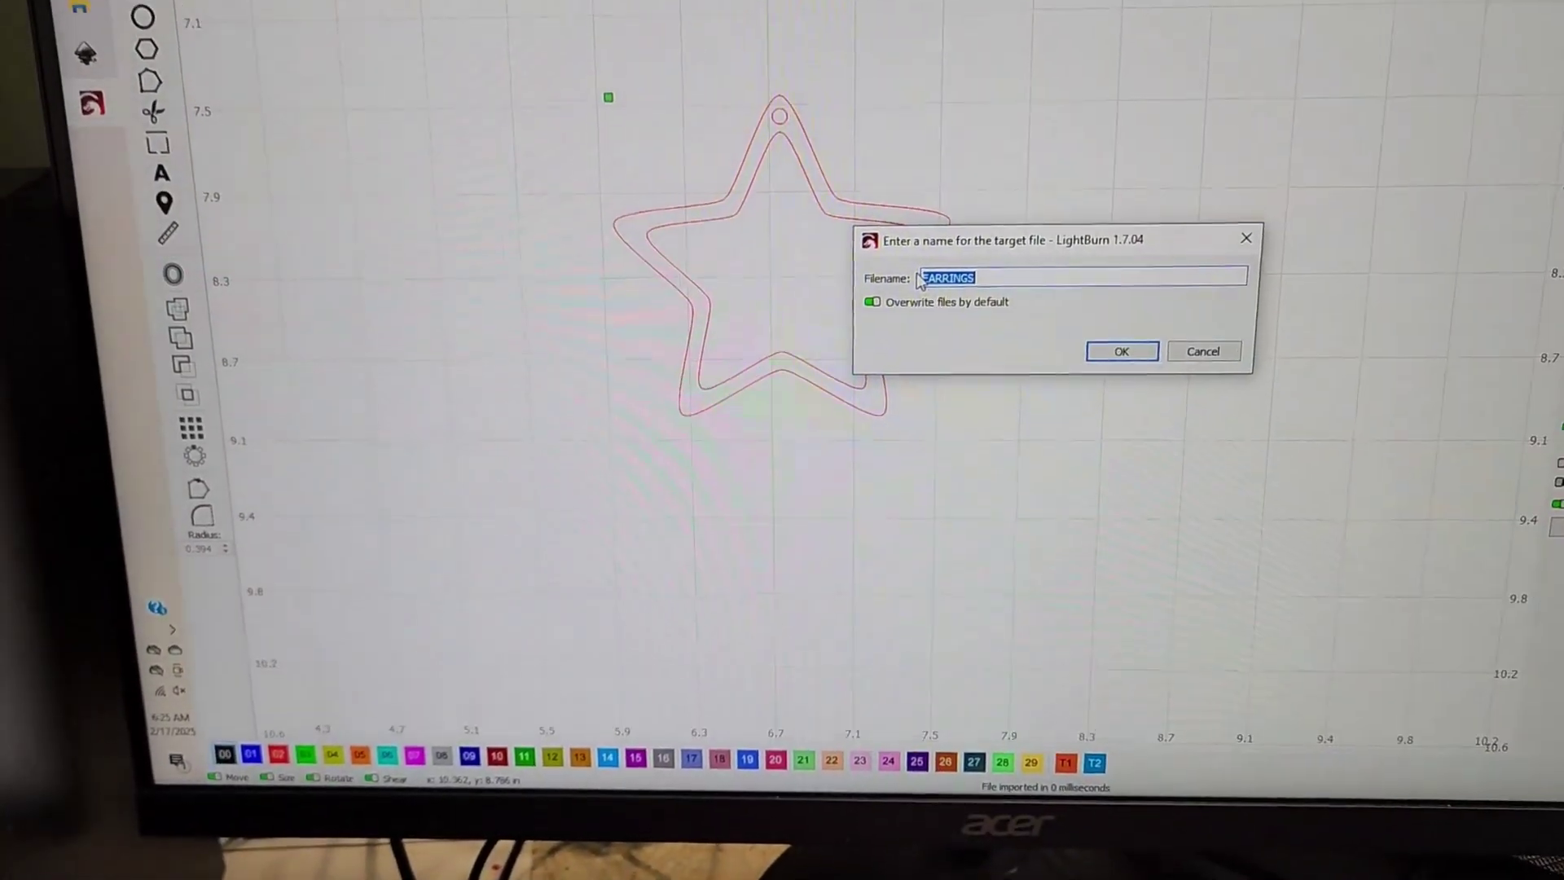
{"action": "type", "text": "star"}
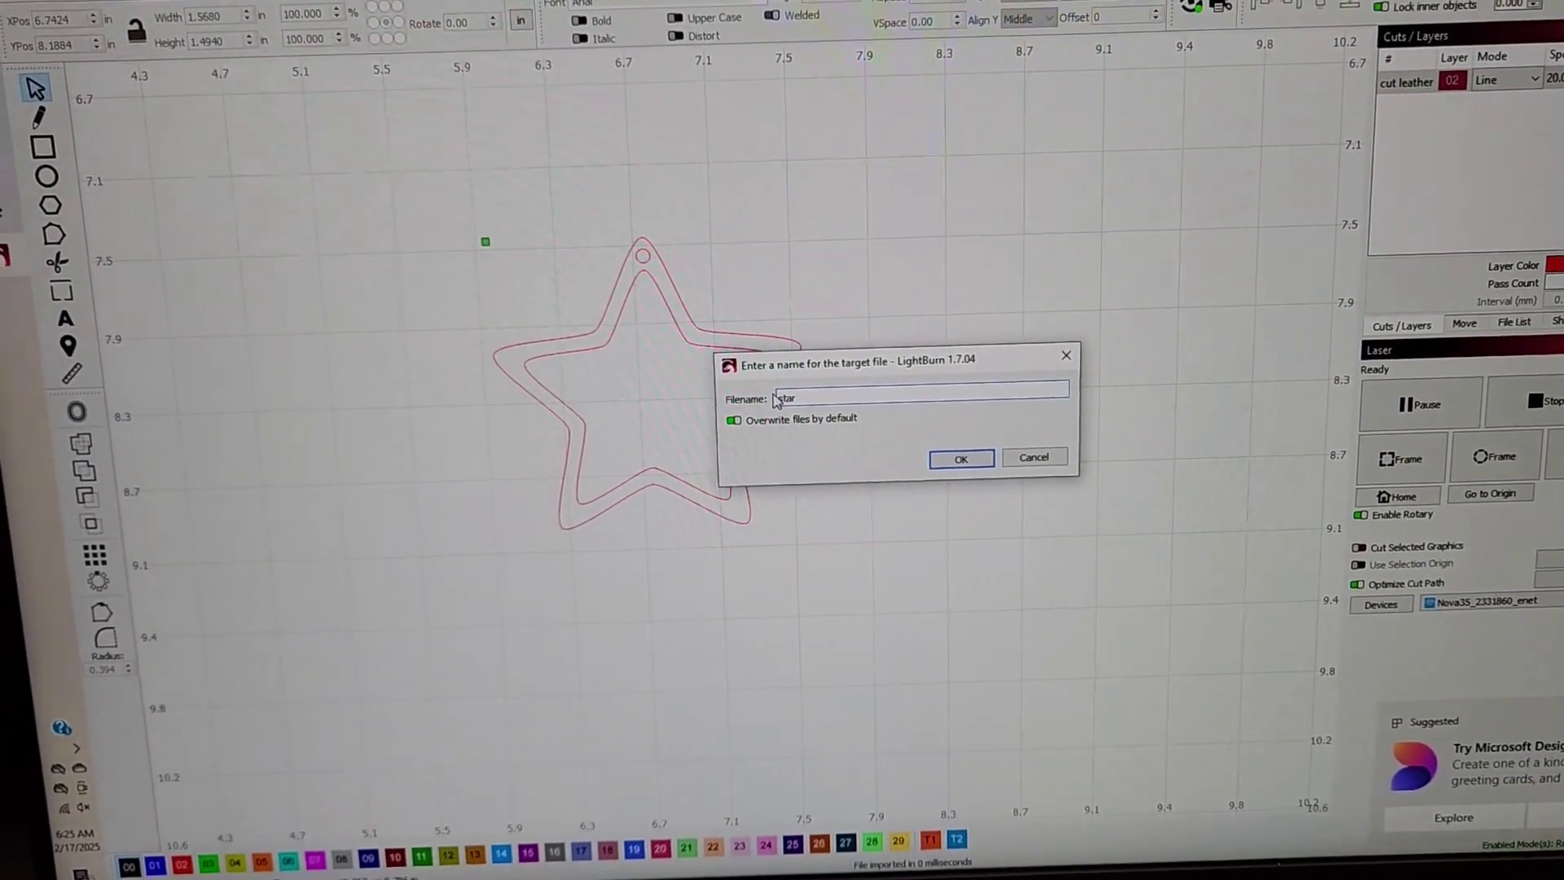
{"action": "key", "text": "Return"}
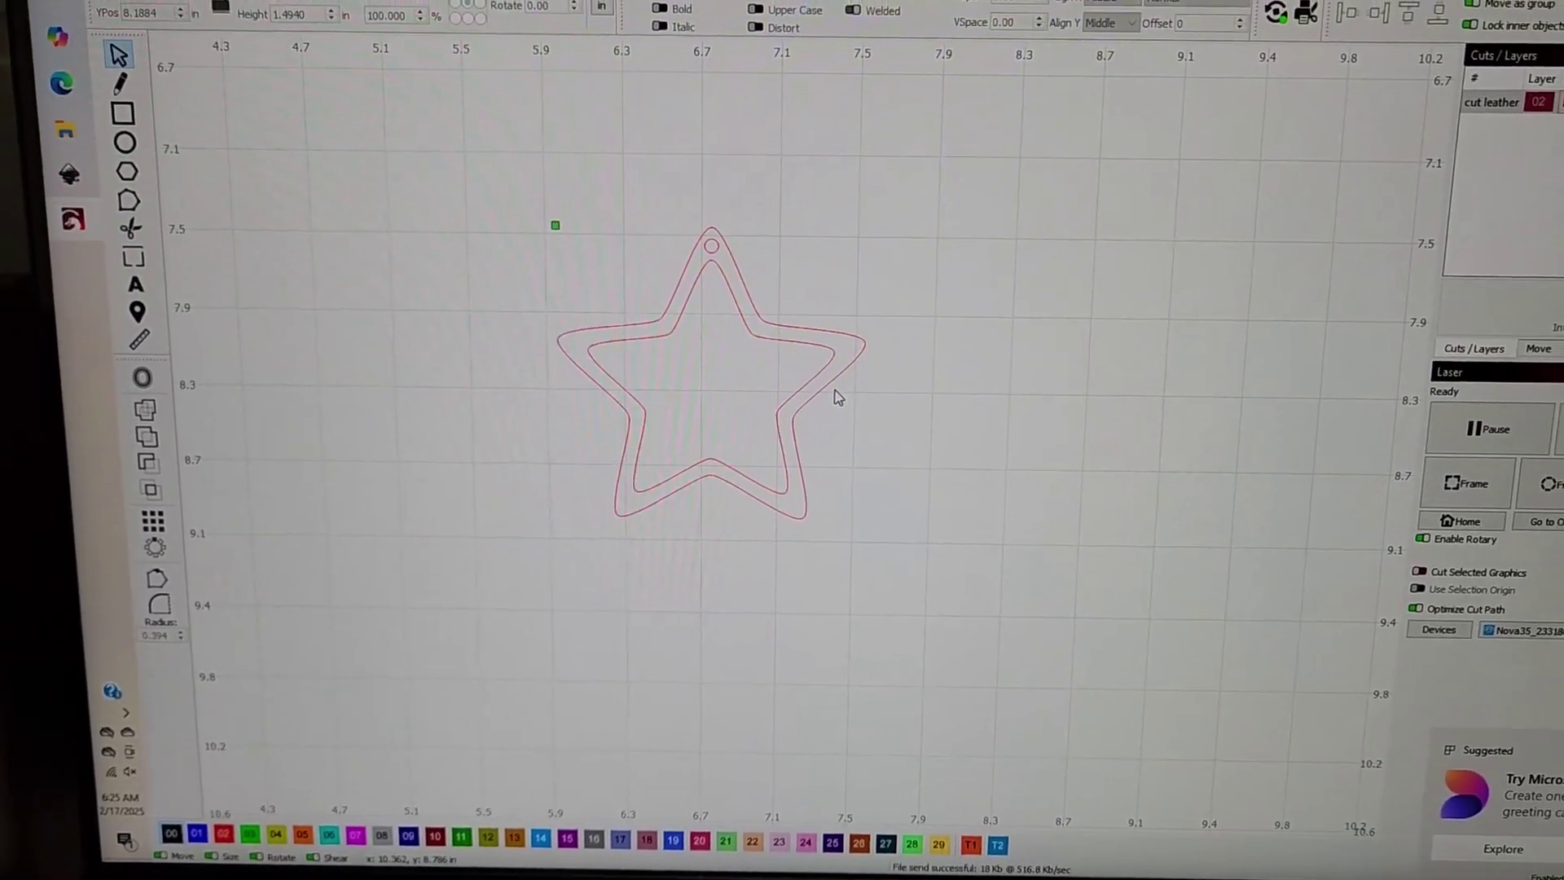
{"action": "left_click_drag", "start_coordinate": [917, 539], "coordinate": [974, 579]}
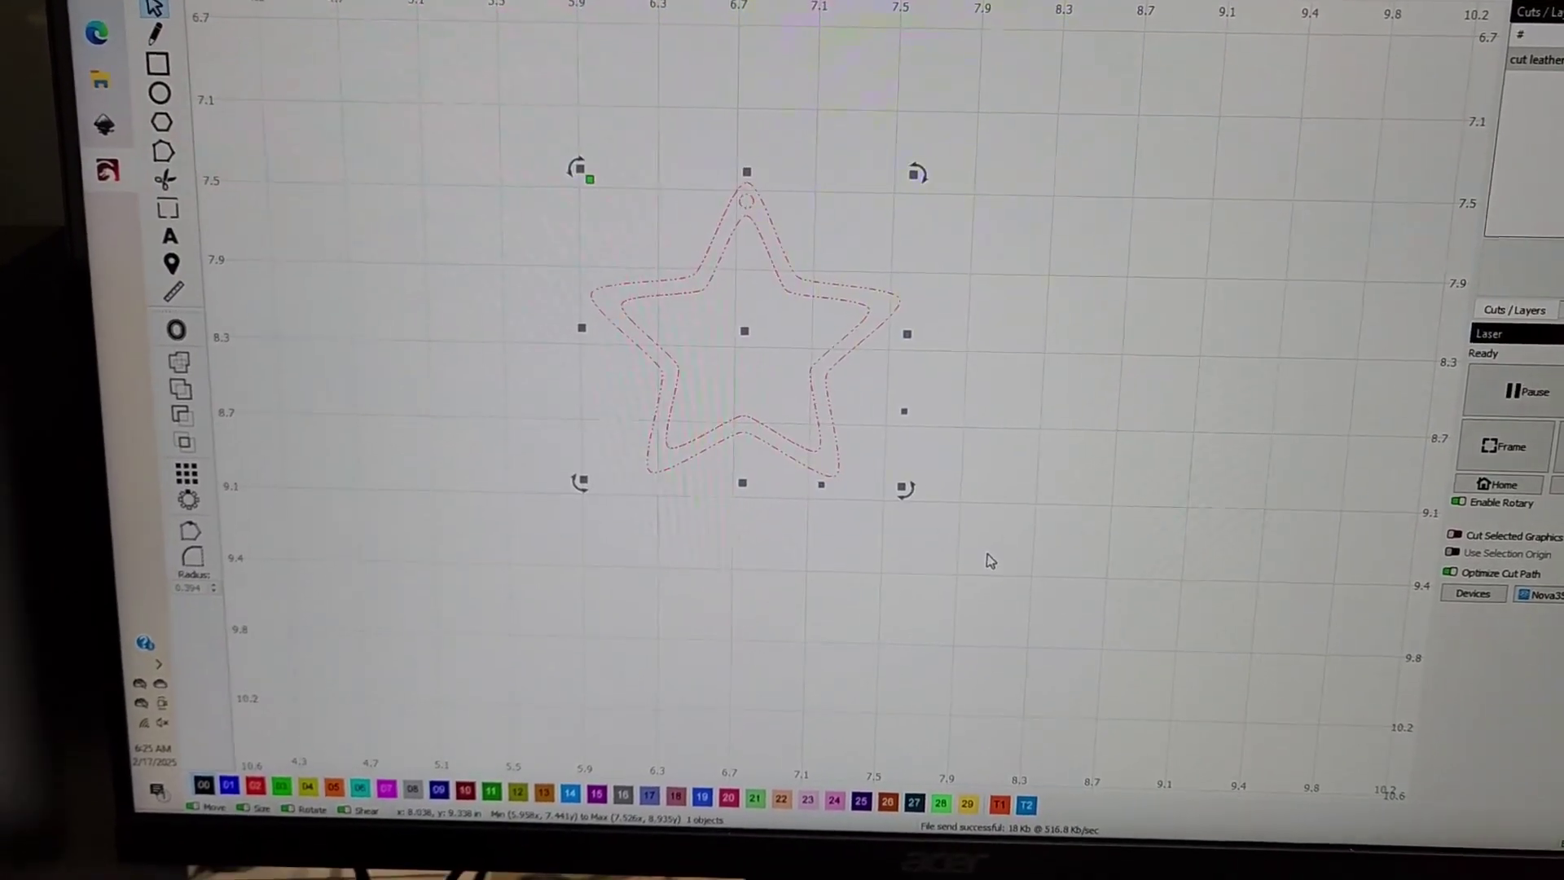
Step: Replace the outline with the acrylic inlay star on the cut acrylic layer and send it as 'STAR'
{"action": "key", "text": "Delete"}
{"action": "key", "text": "ctrl+z"}
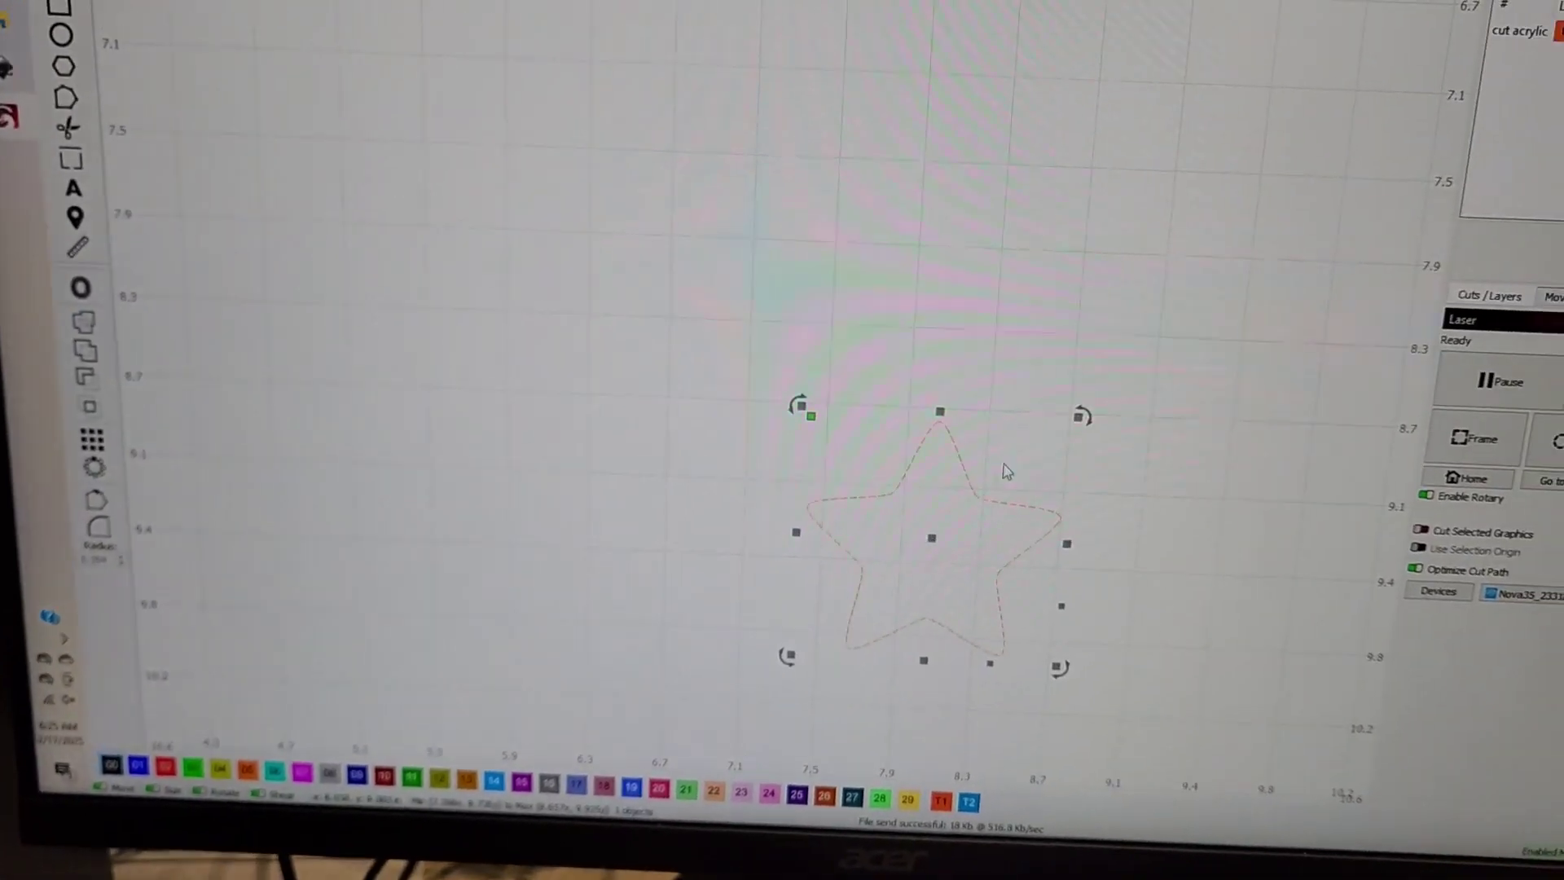
{"action": "left_click", "coordinate": [855, 320]}
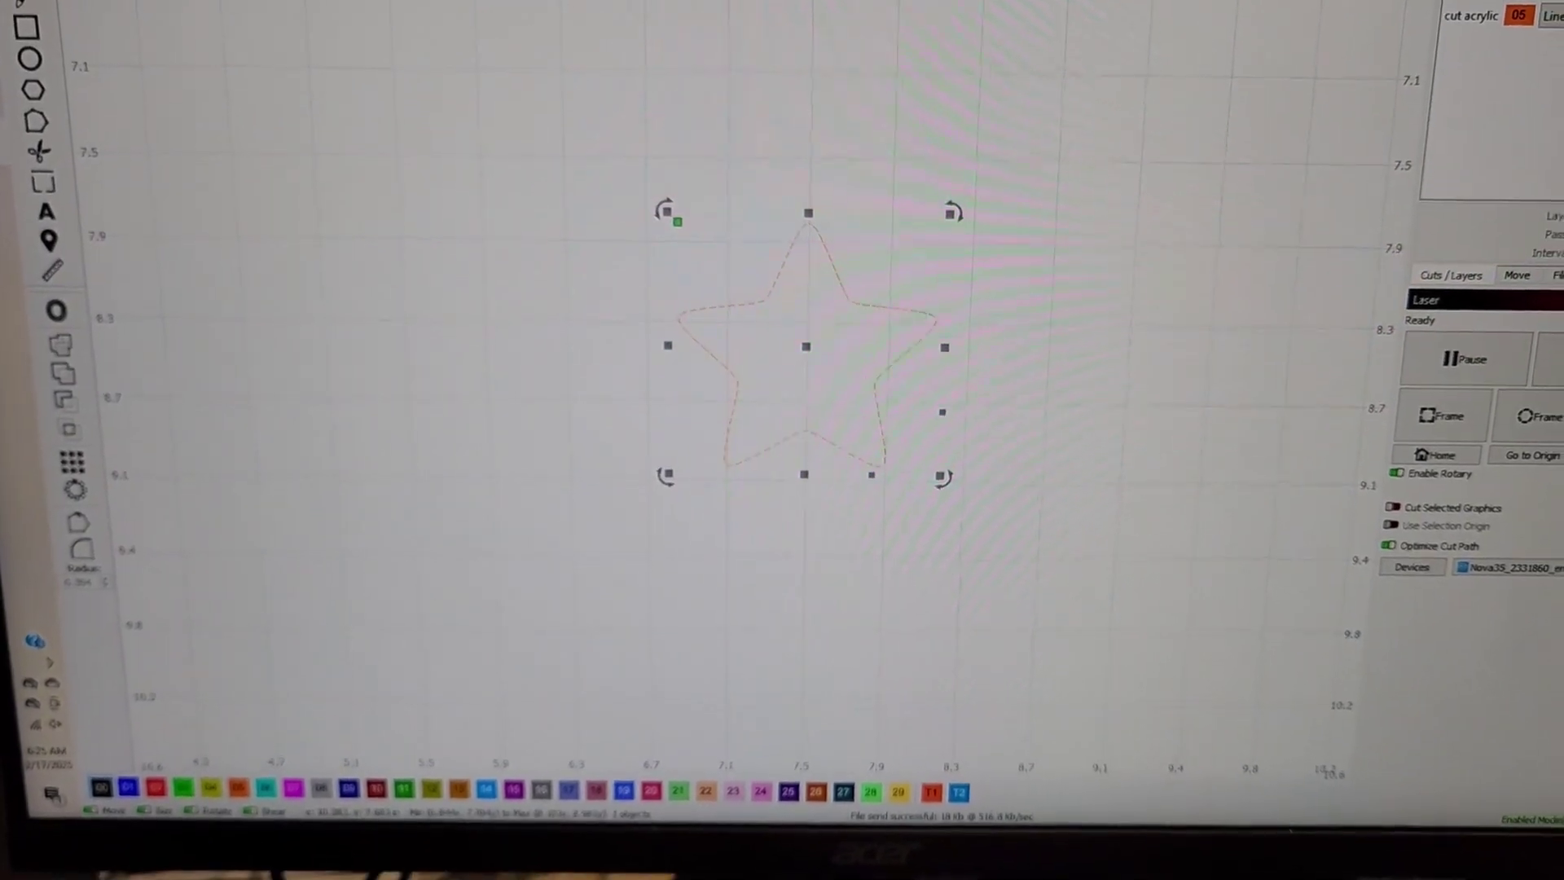
{"action": "double_click", "coordinate": [1443, 33]}
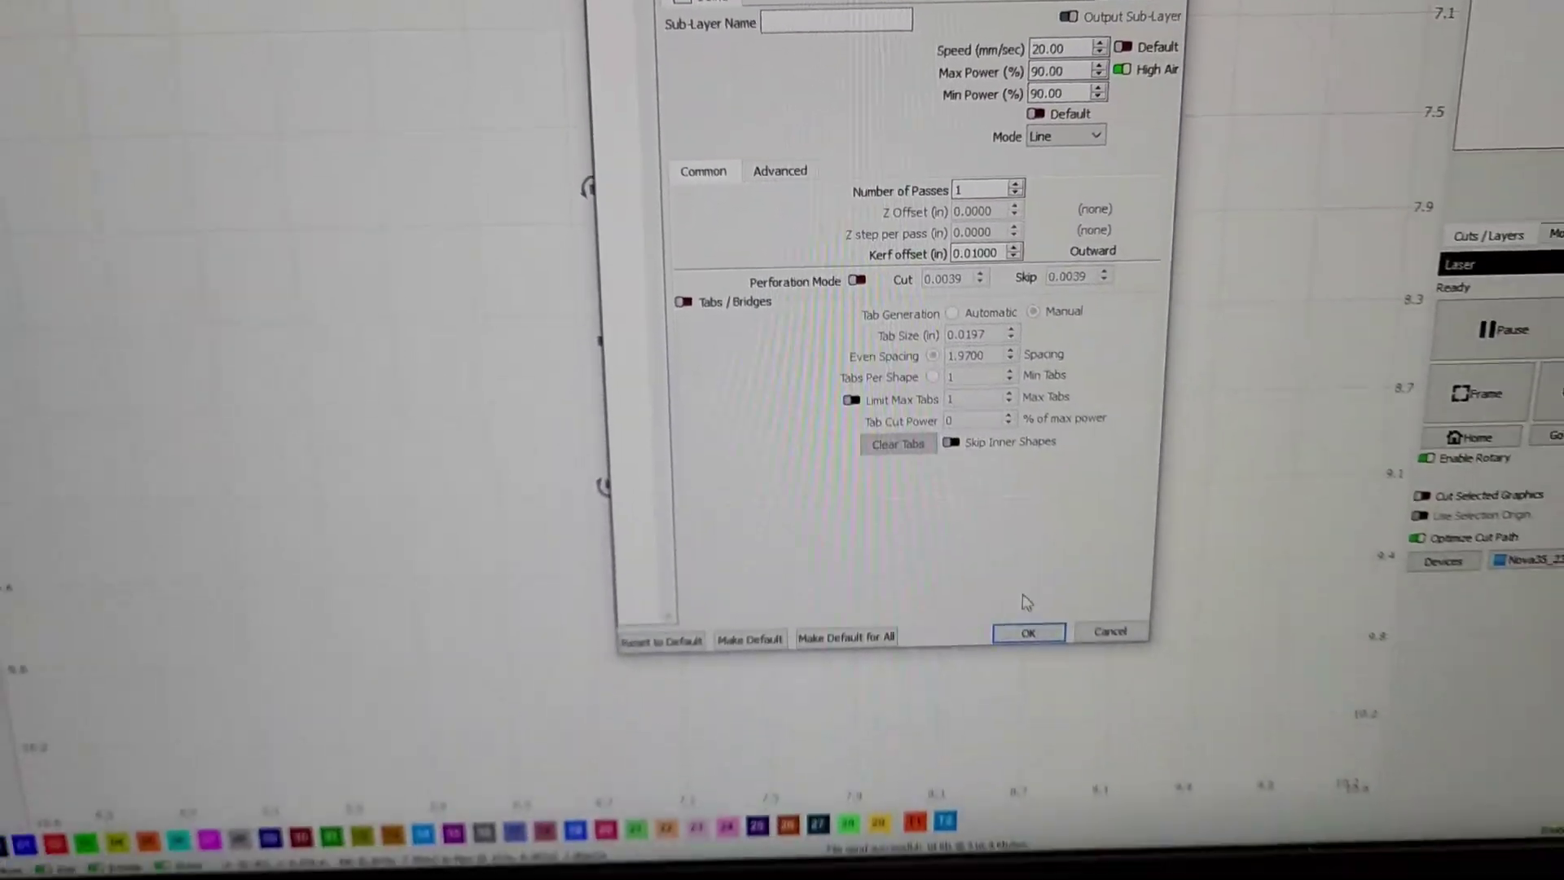
{"action": "key", "text": "Return"}
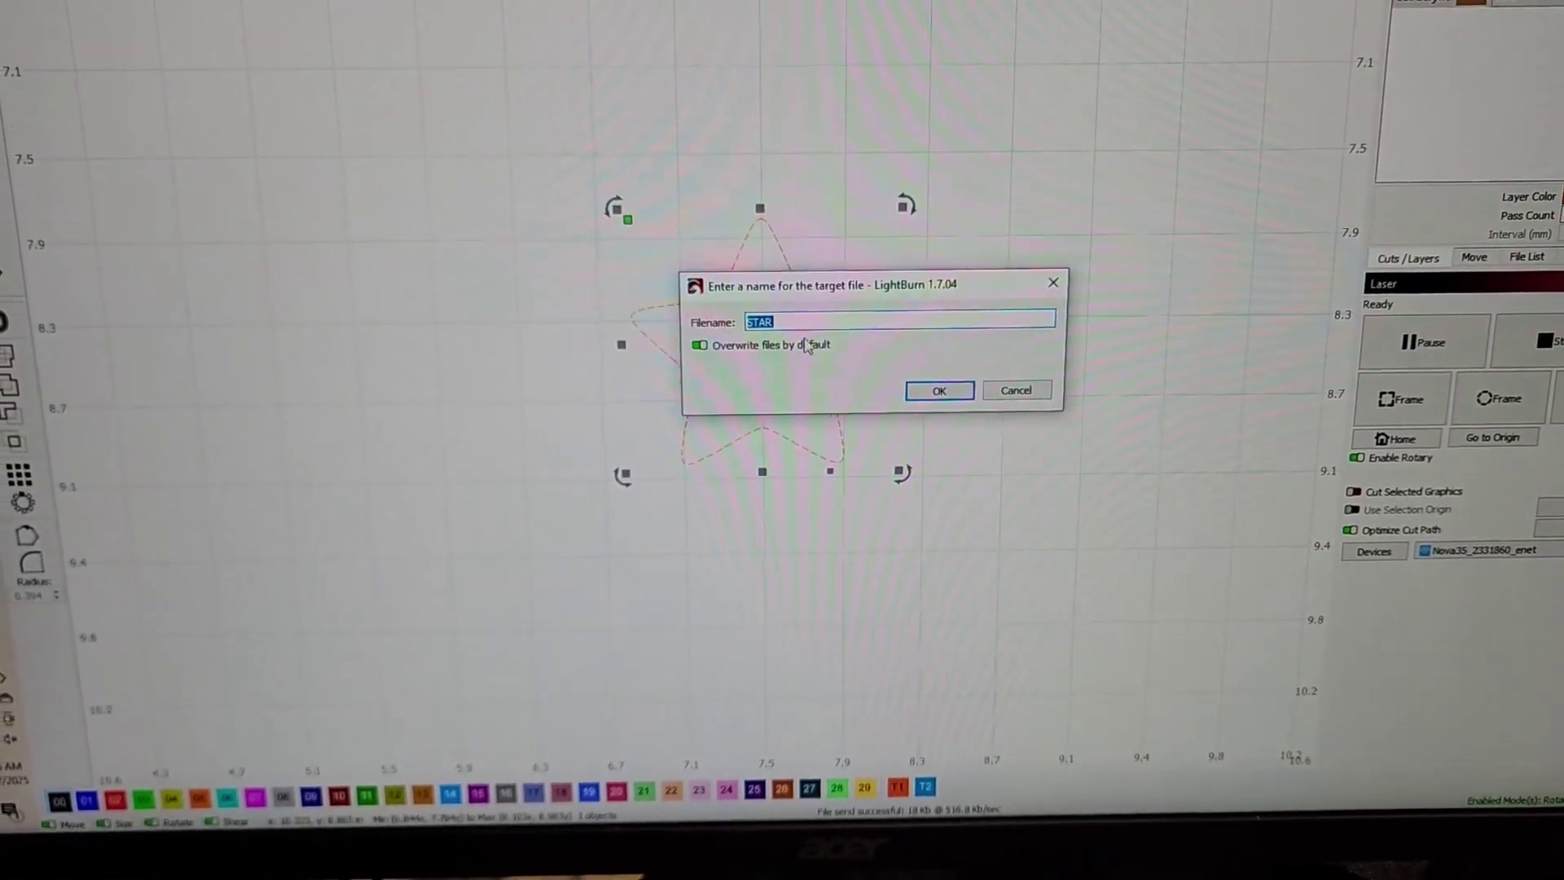
{"action": "type", "text": "STARinl"}
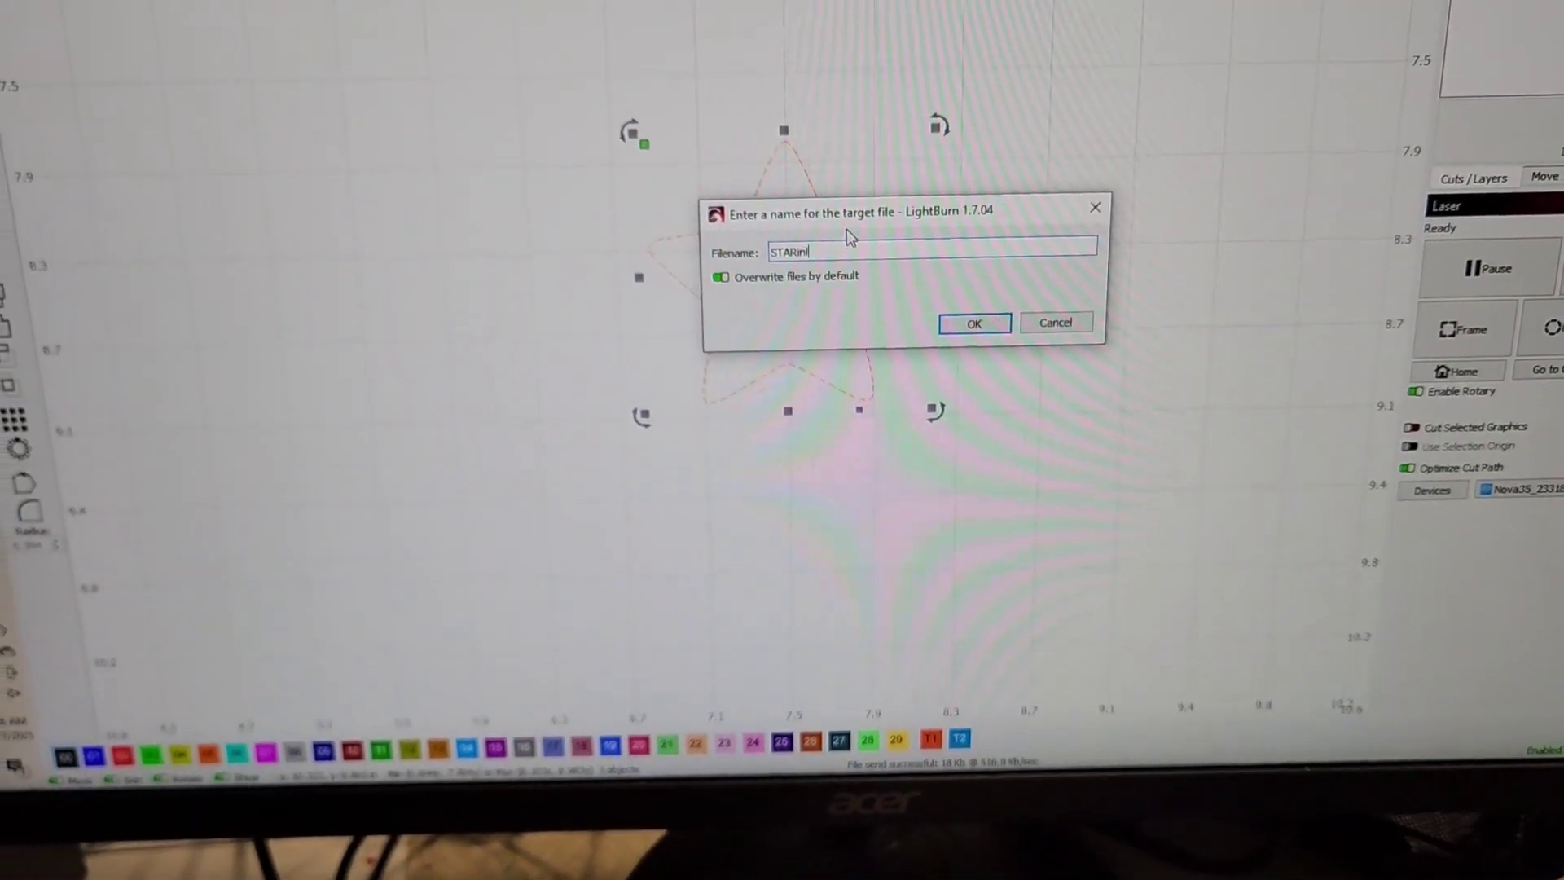
{"action": "key", "text": "Return"}
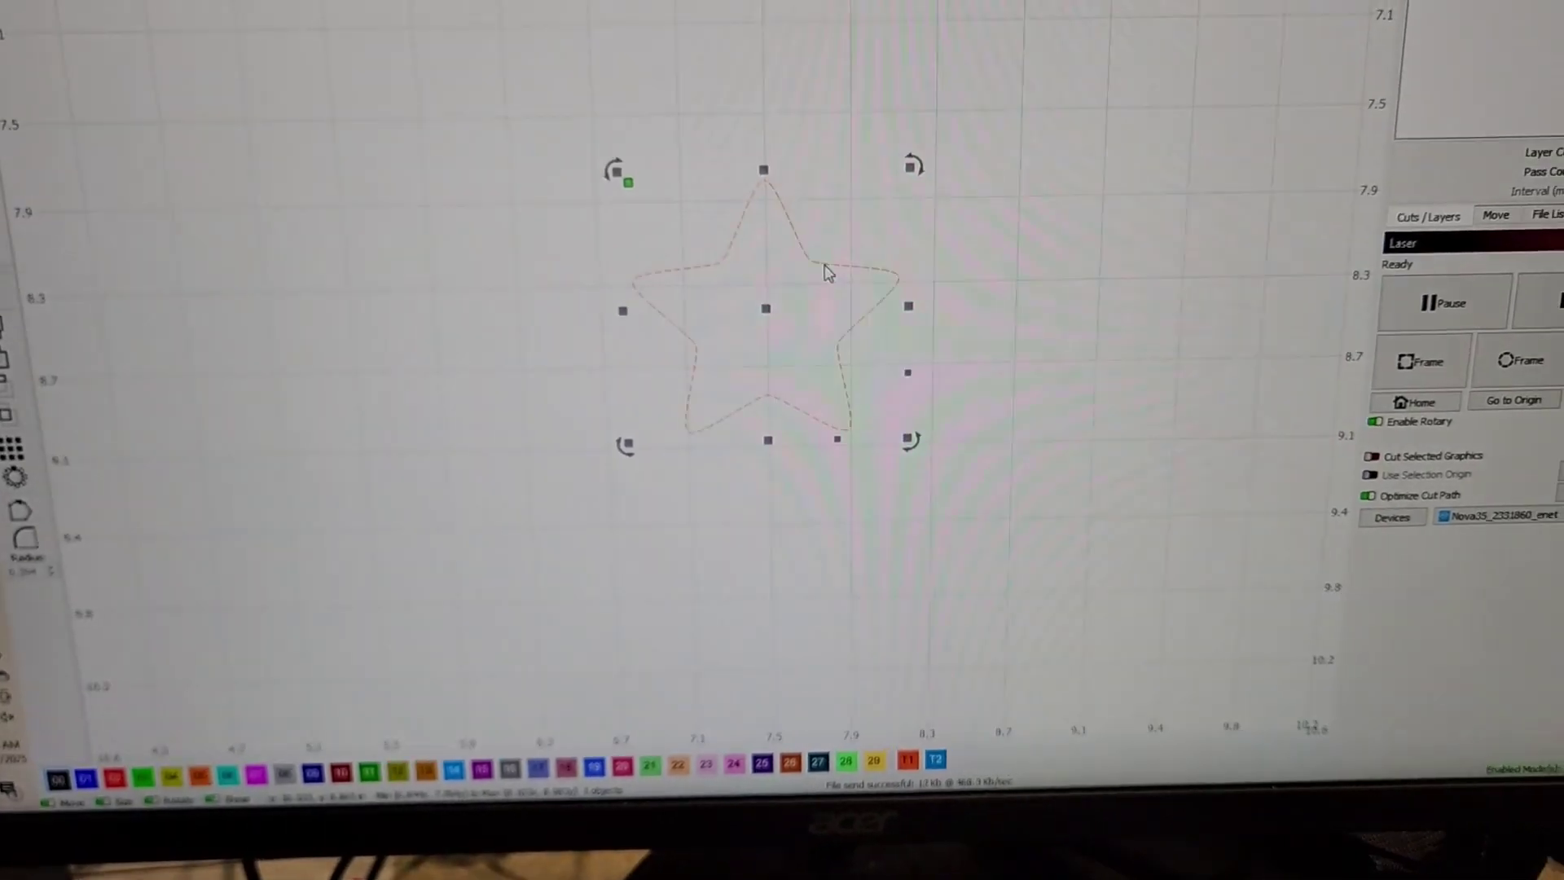
{"action": "left_click", "coordinate": [1157, 213]}
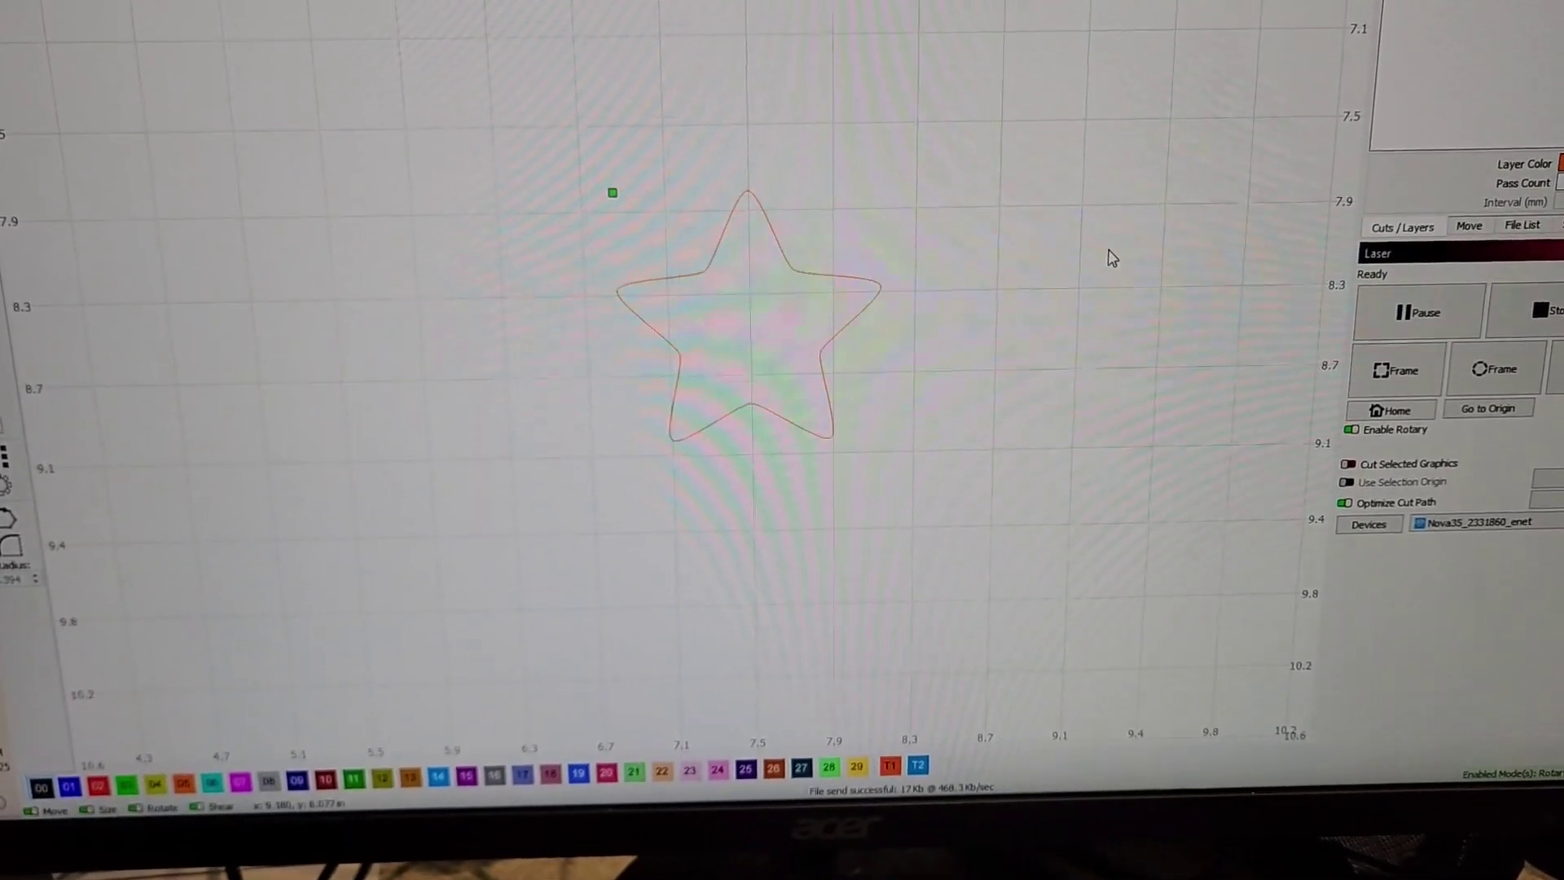